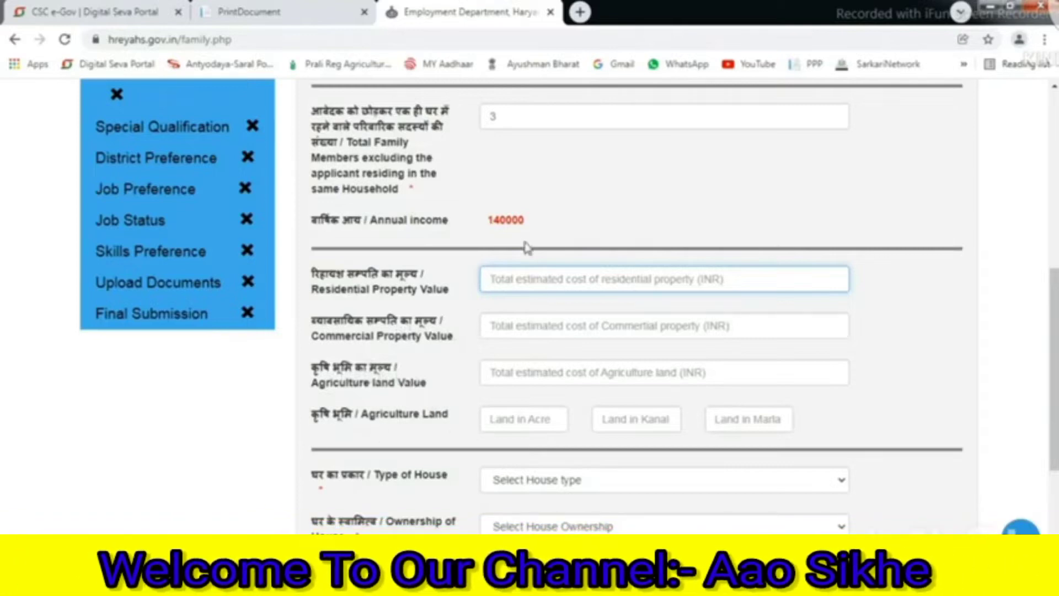
# - Set the house type to Kachaa House, ownership to Owned, and ration card category to Other Priority Household
pyautogui.scroll(-3, 401, 323)
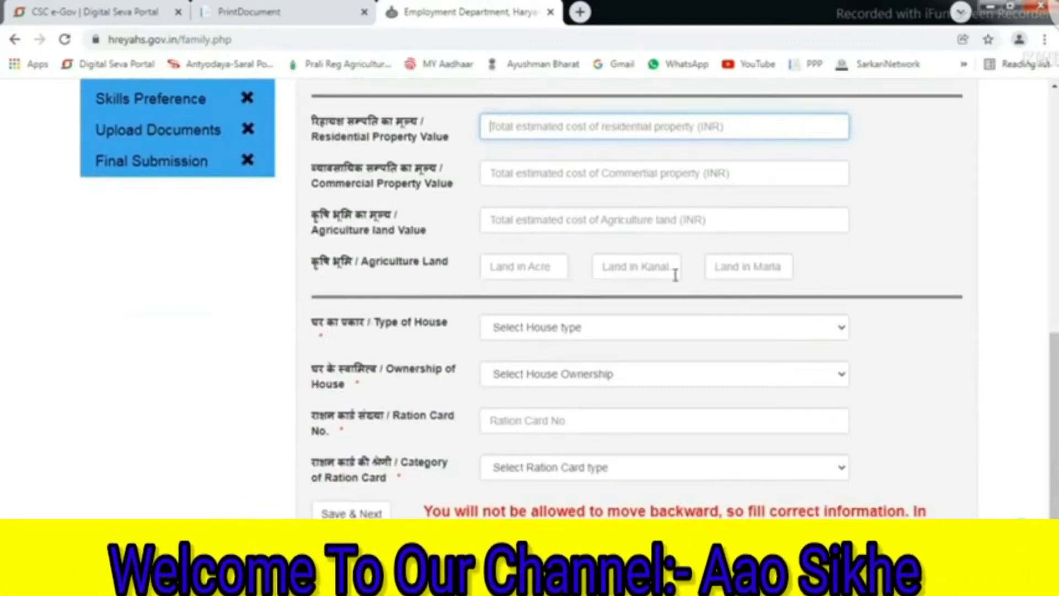
pyautogui.click(504, 334)
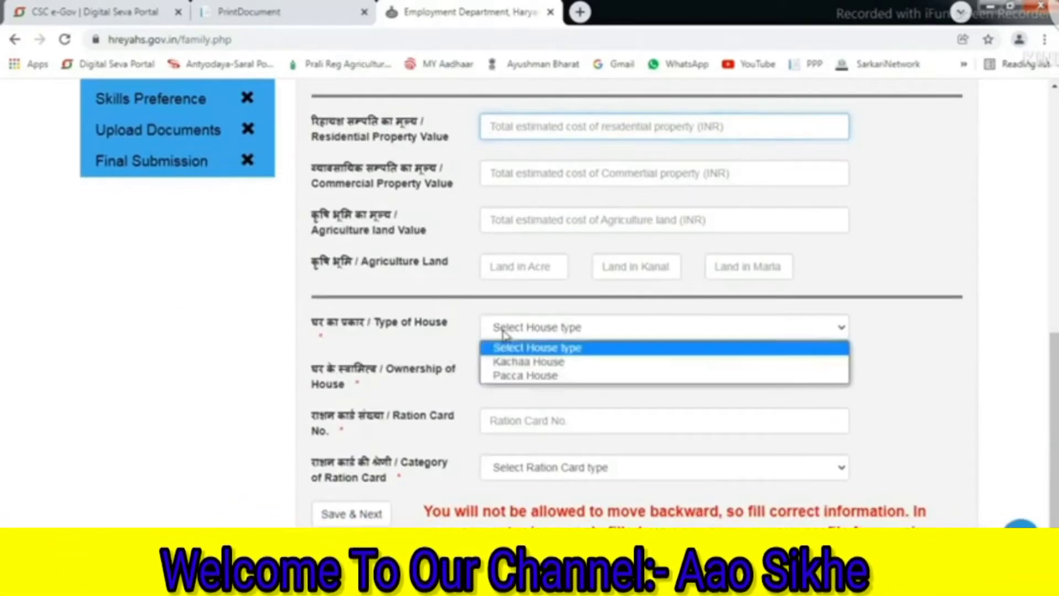
pyautogui.click(527, 362)
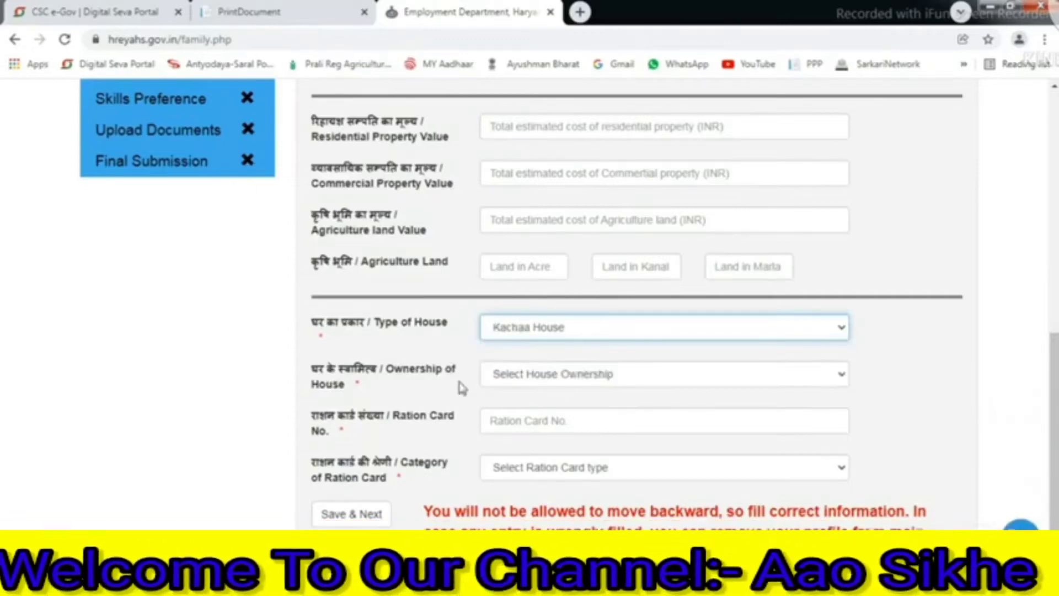
pyautogui.click(507, 376)
pyautogui.click(519, 411)
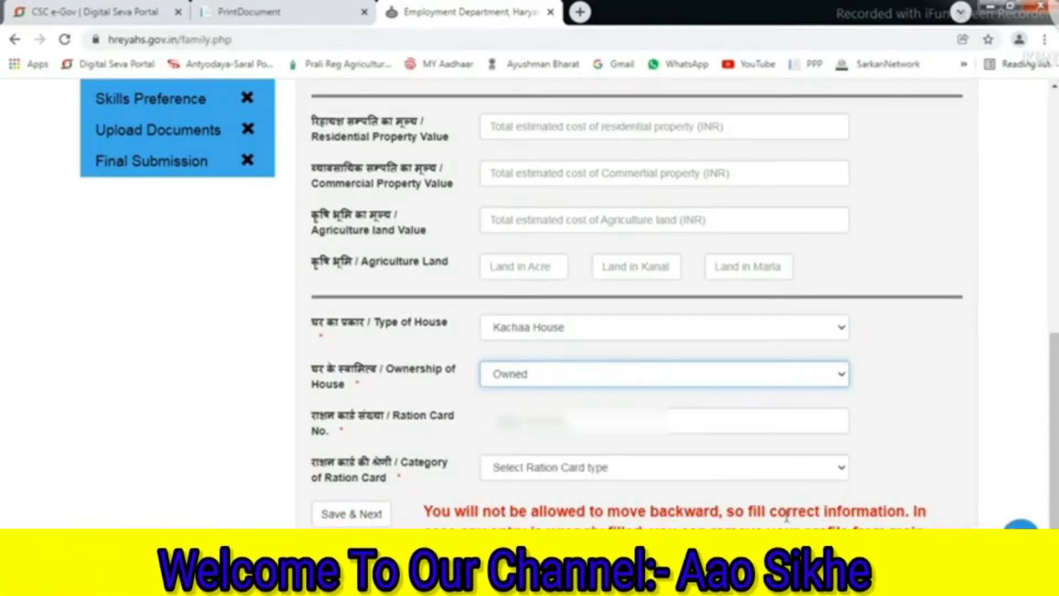
pyautogui.click(659, 472)
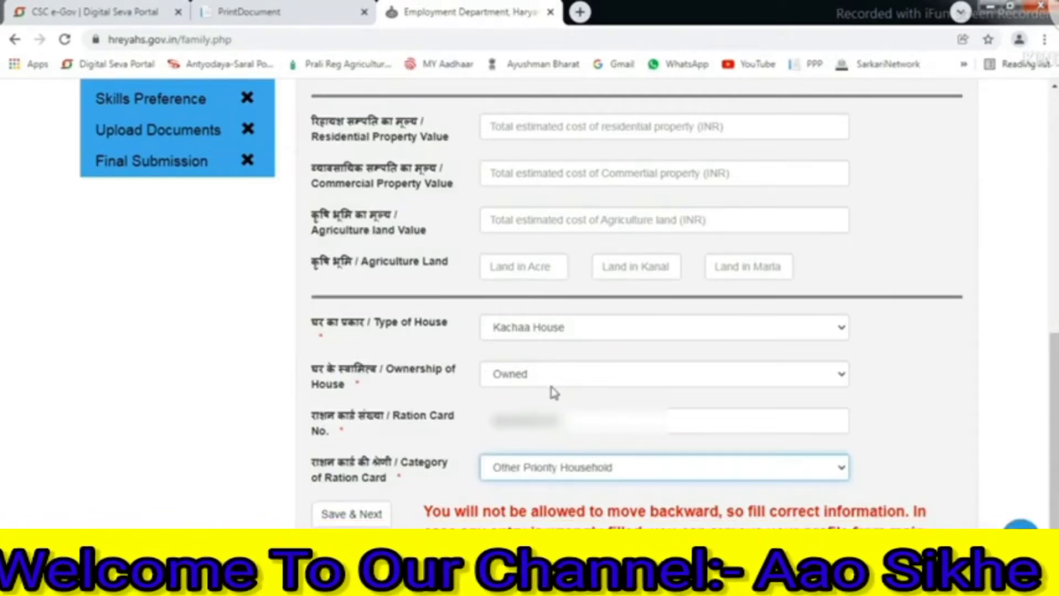
# - Recheck the house and ration card selections, keeping Kachaa House as the house type, and submit the family background details
pyautogui.click(522, 378)
pyautogui.click(515, 354)
pyautogui.click(512, 333)
pyautogui.click(537, 364)
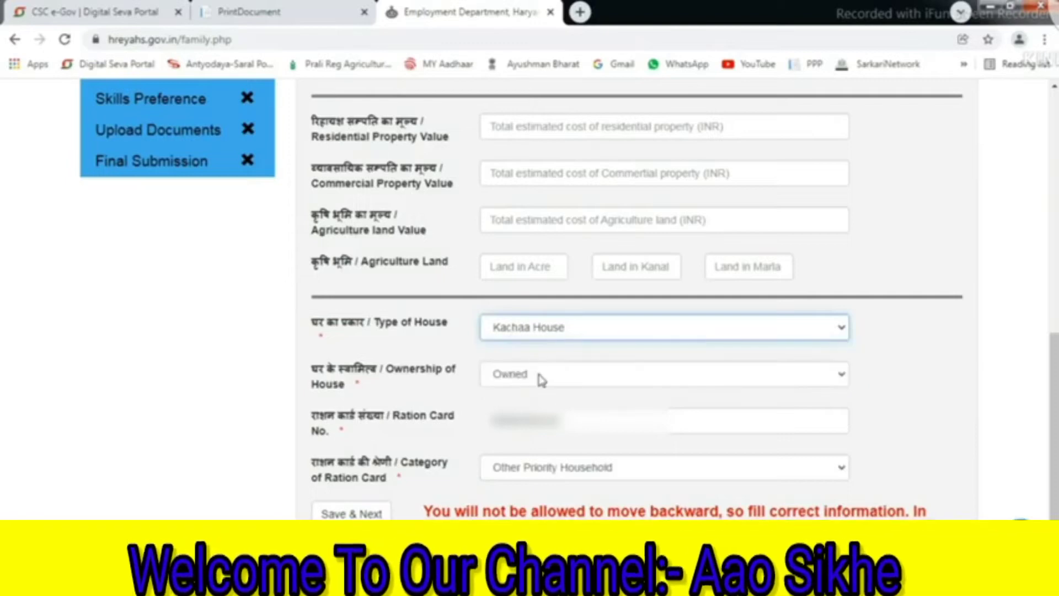
pyautogui.click(534, 479)
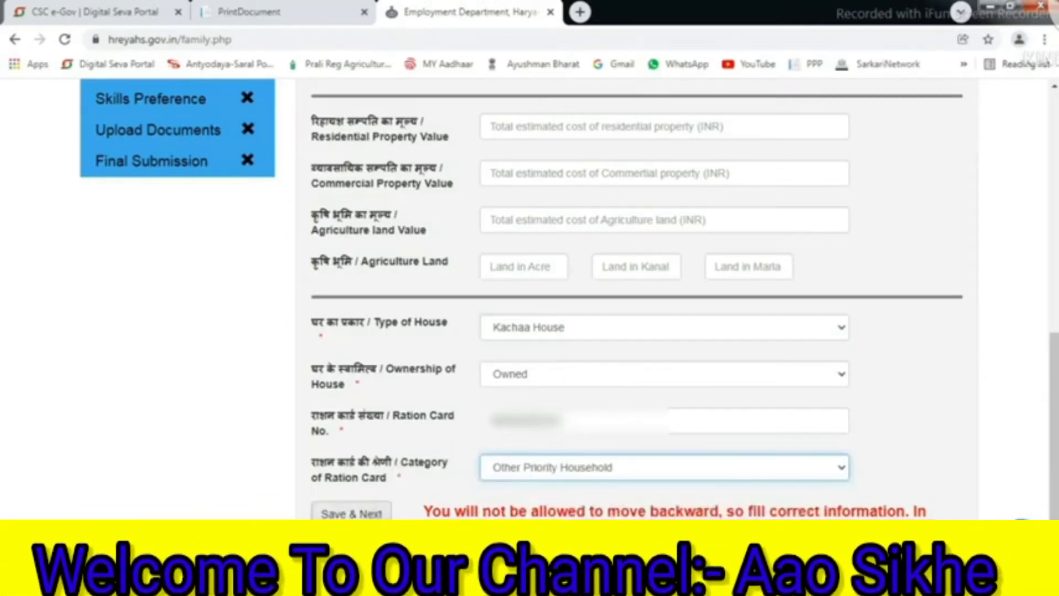
pyautogui.click(351, 514)
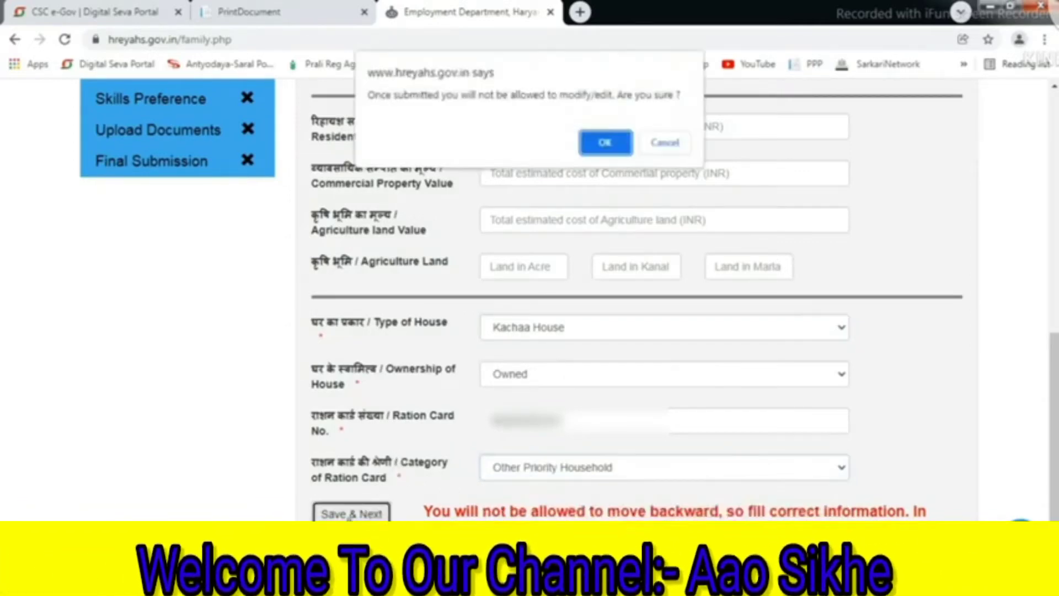
pyautogui.click(606, 142)
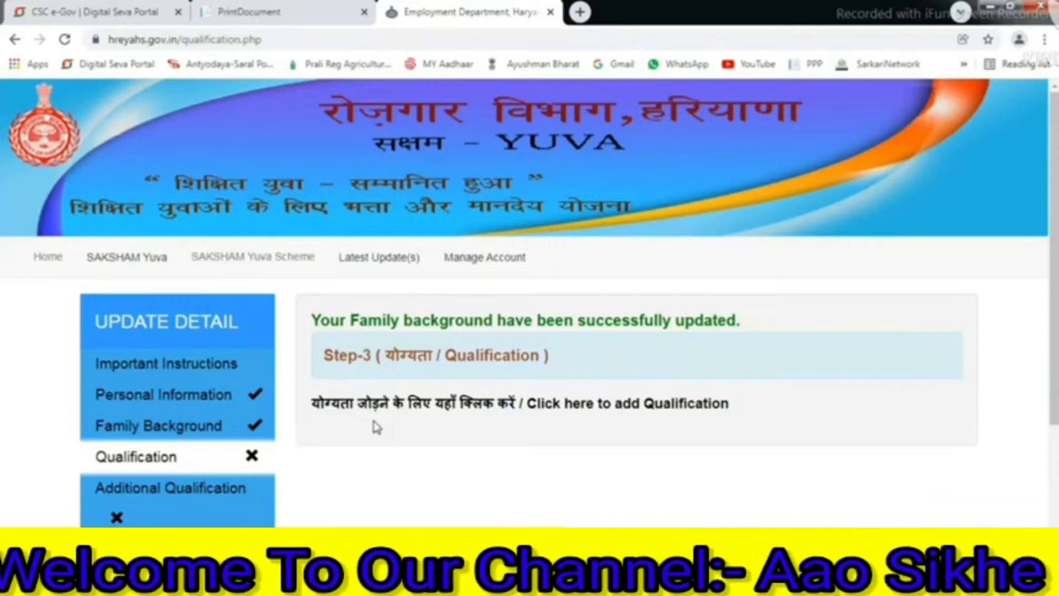
# - Open the form for adding qualifications and enter Matric with HBSE BHIWANI as its board
pyautogui.click(501, 411)
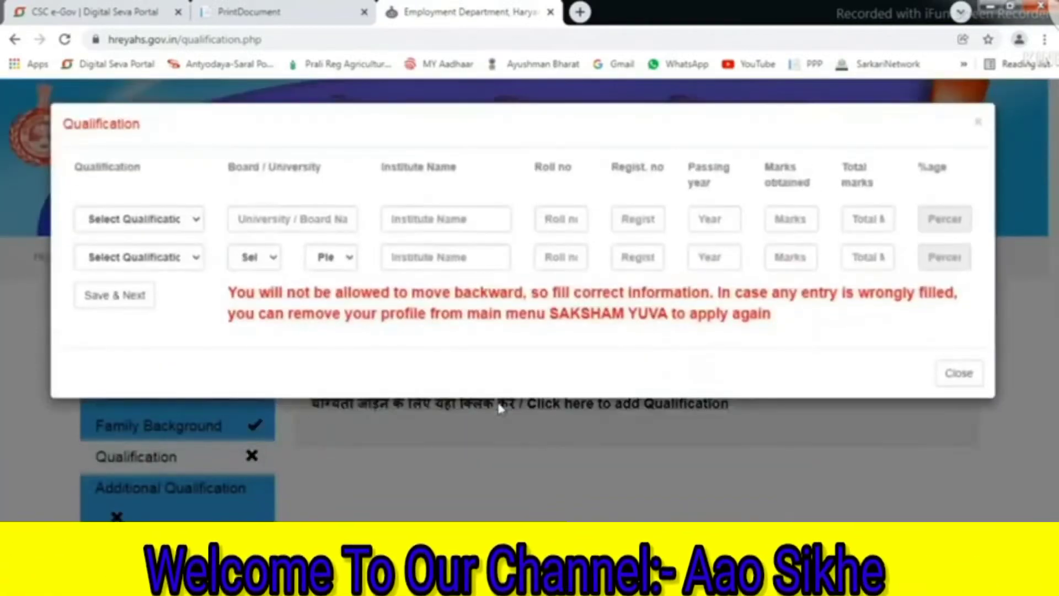
pyautogui.click(120, 226)
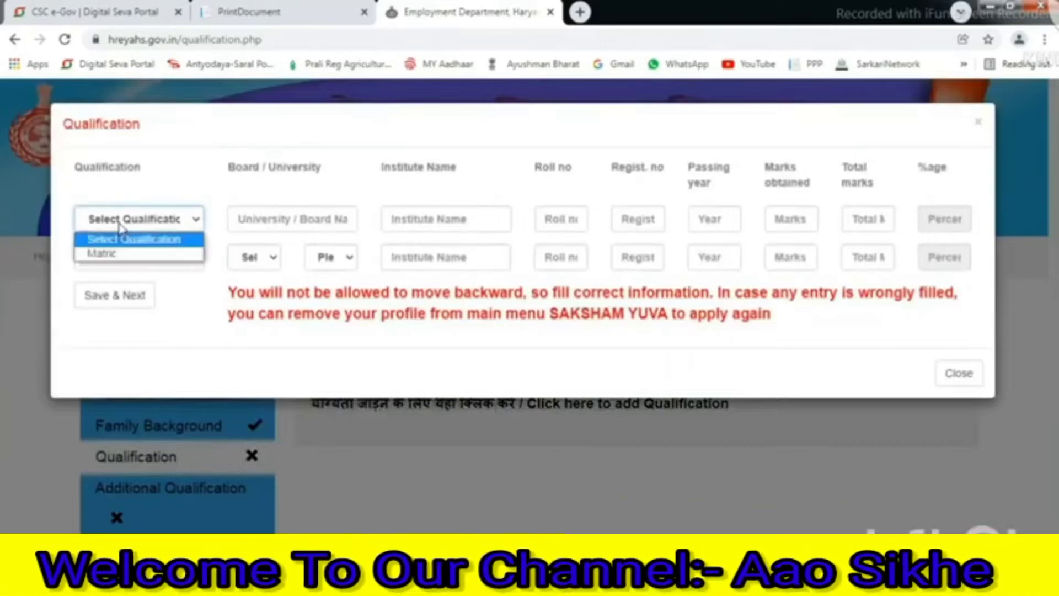
pyautogui.click(117, 255)
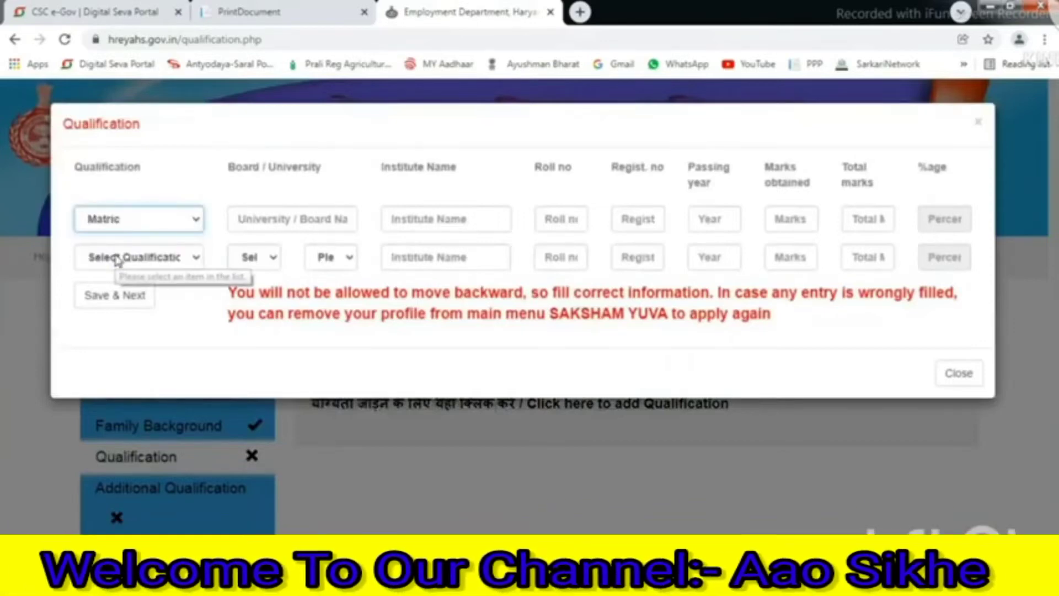
pyautogui.click(117, 258)
pyautogui.click(283, 215)
pyautogui.click(280, 216)
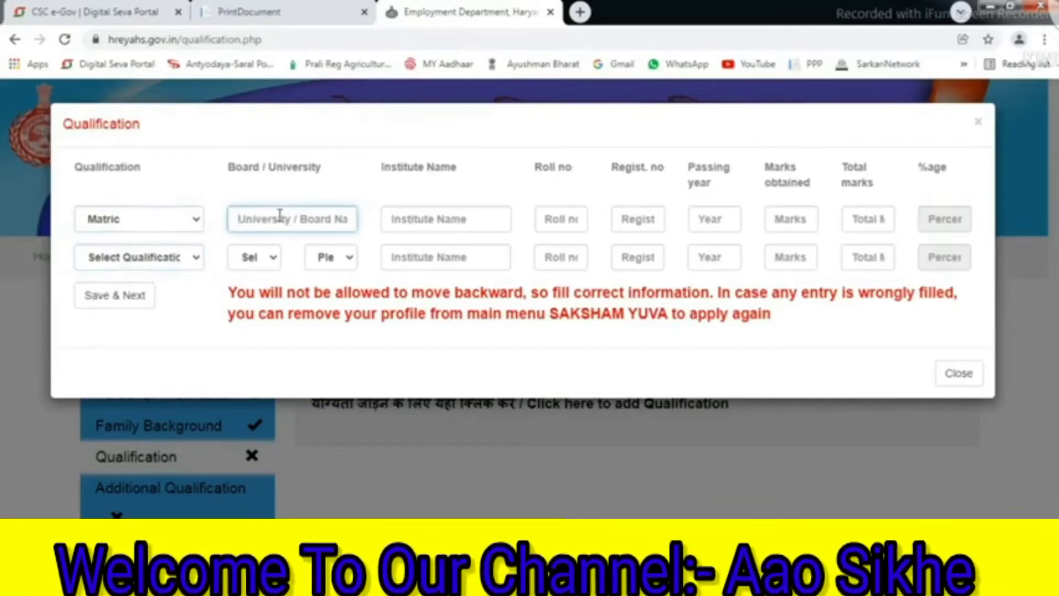
pyautogui.write('HBSE BHIWANI')
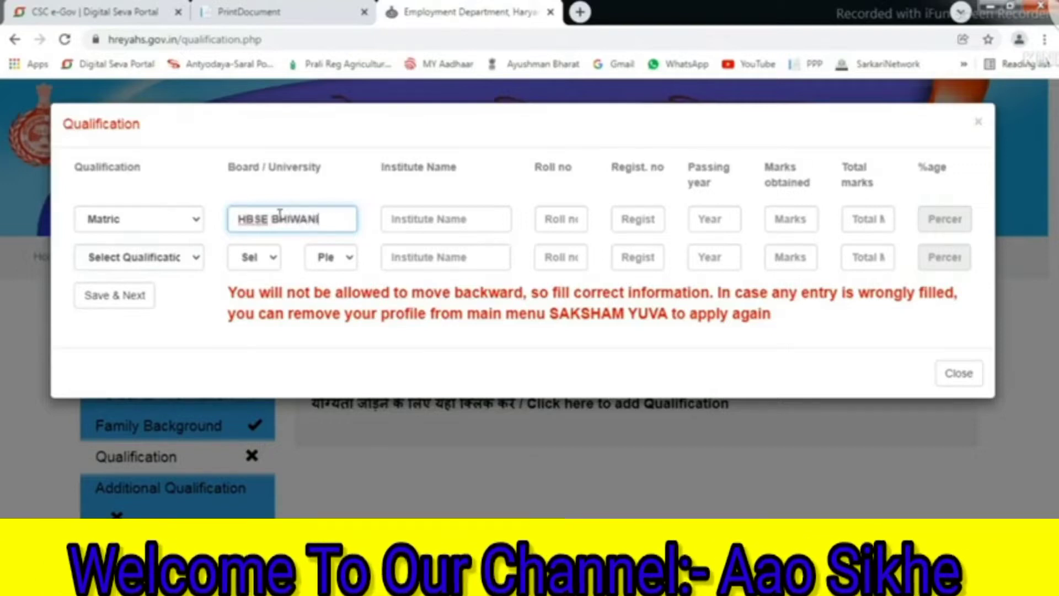
# - Enter the Matric institute name beginning with GOVT SEN SEC SCHOOL
pyautogui.click(437, 219)
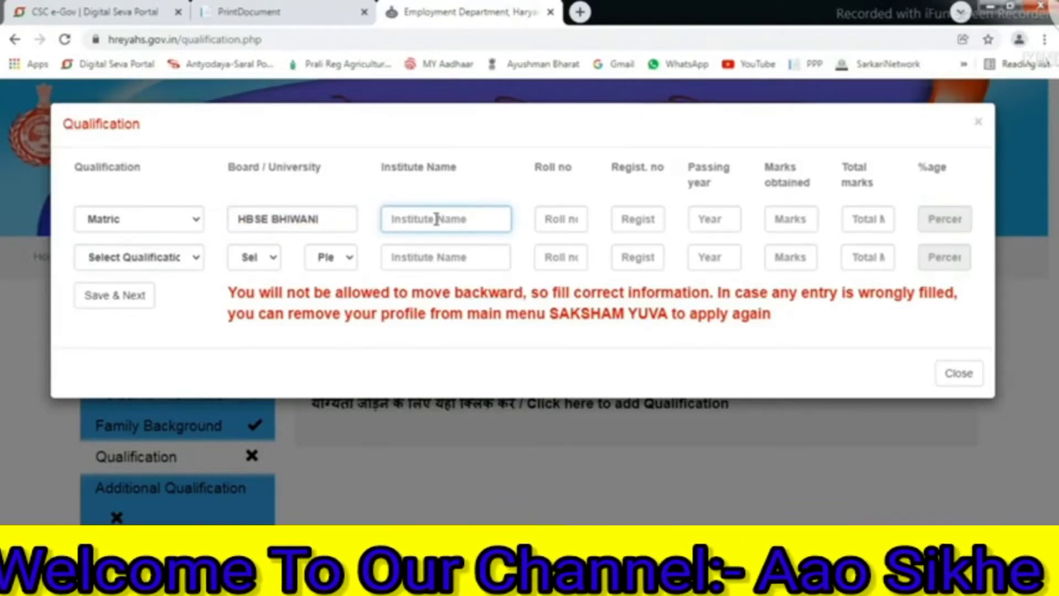
pyautogui.write('GOVT S')
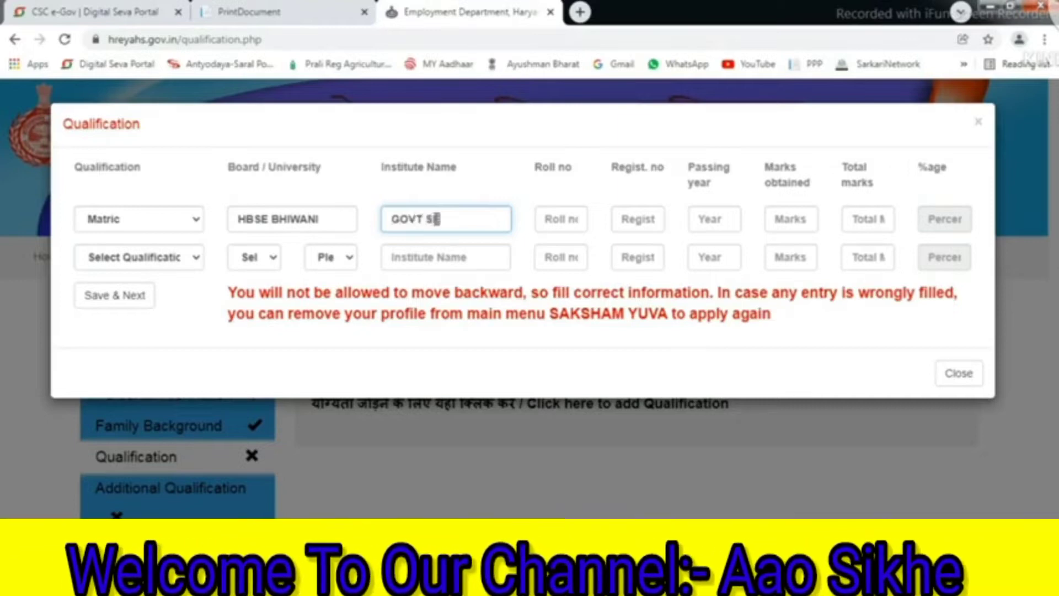
pyautogui.write('EN SEC')
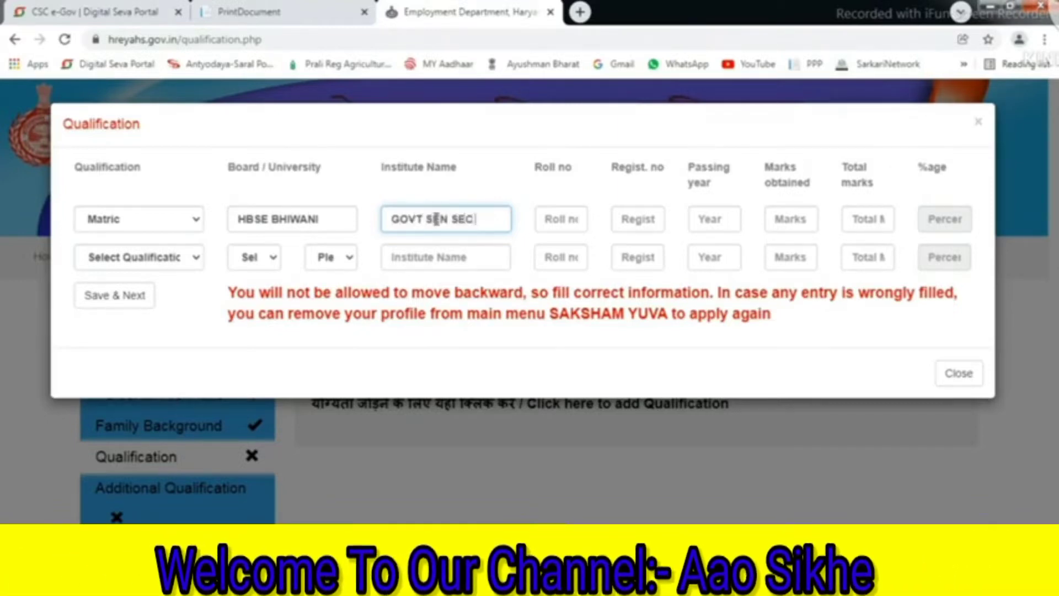
pyautogui.write(' SCHOOL')
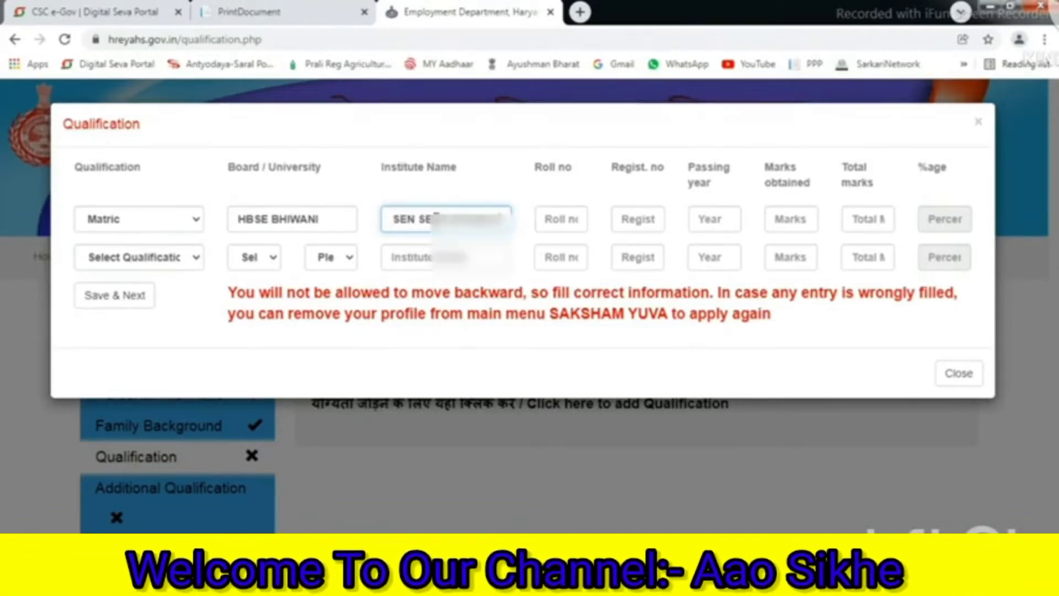
pyautogui.write(' B')
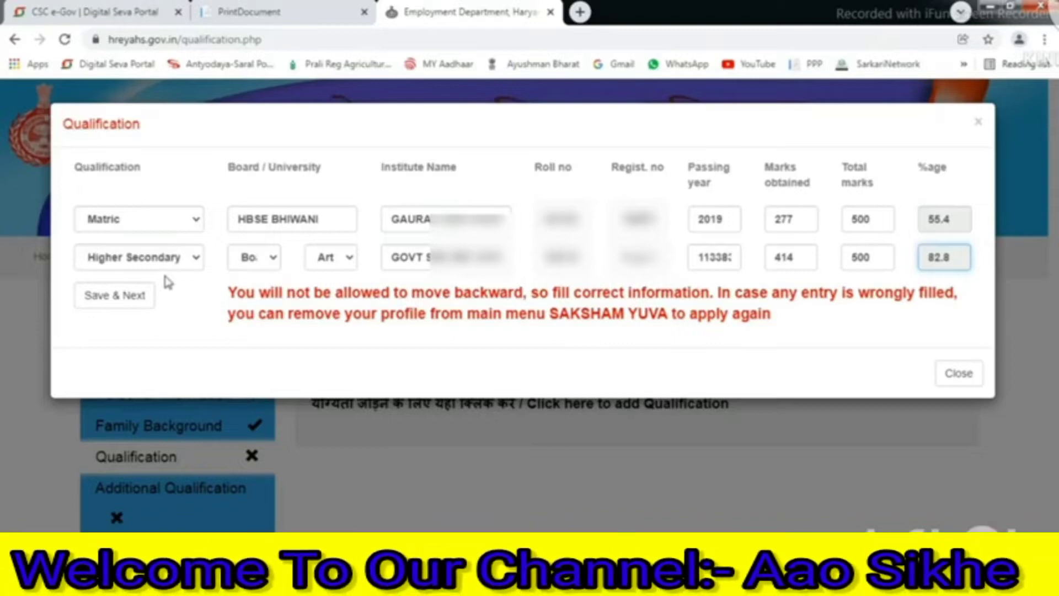
# - Correct the Higher Secondary passing year to 2021 and submit the qualification details
pyautogui.click(115, 302)
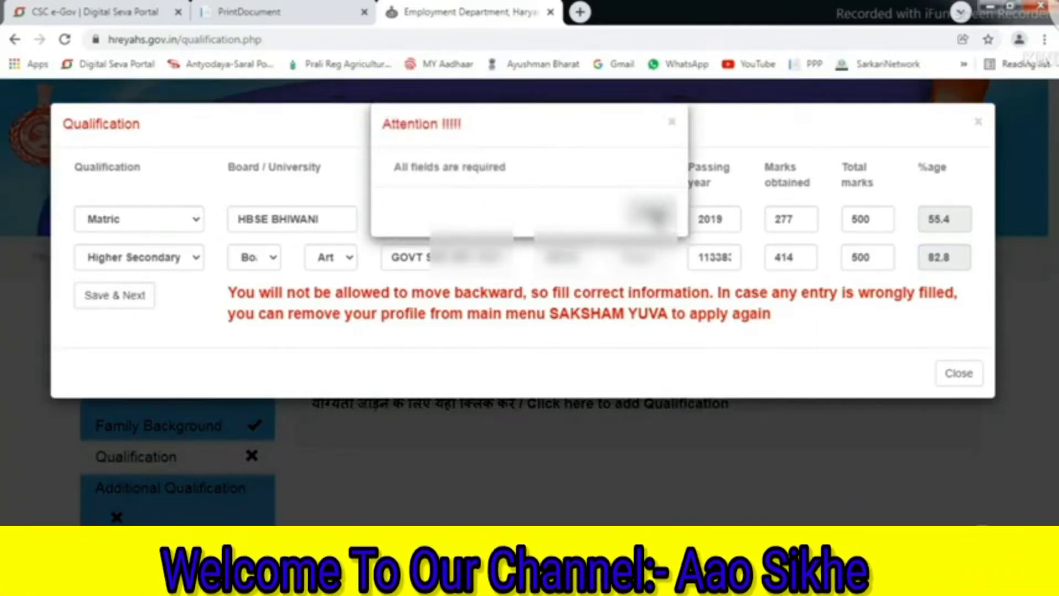
pyautogui.click(656, 216)
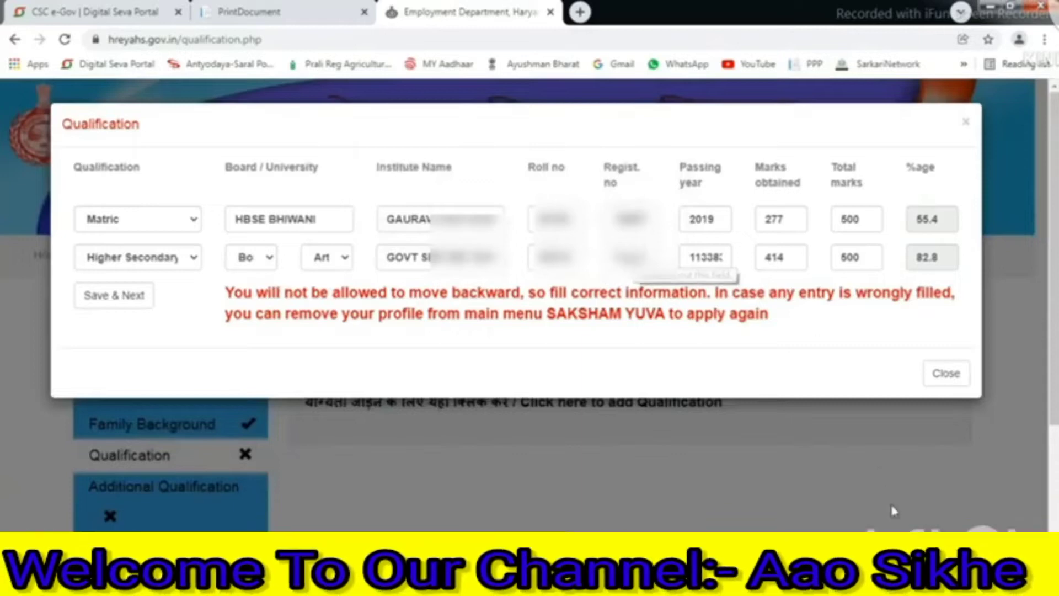
pyautogui.write('2021')
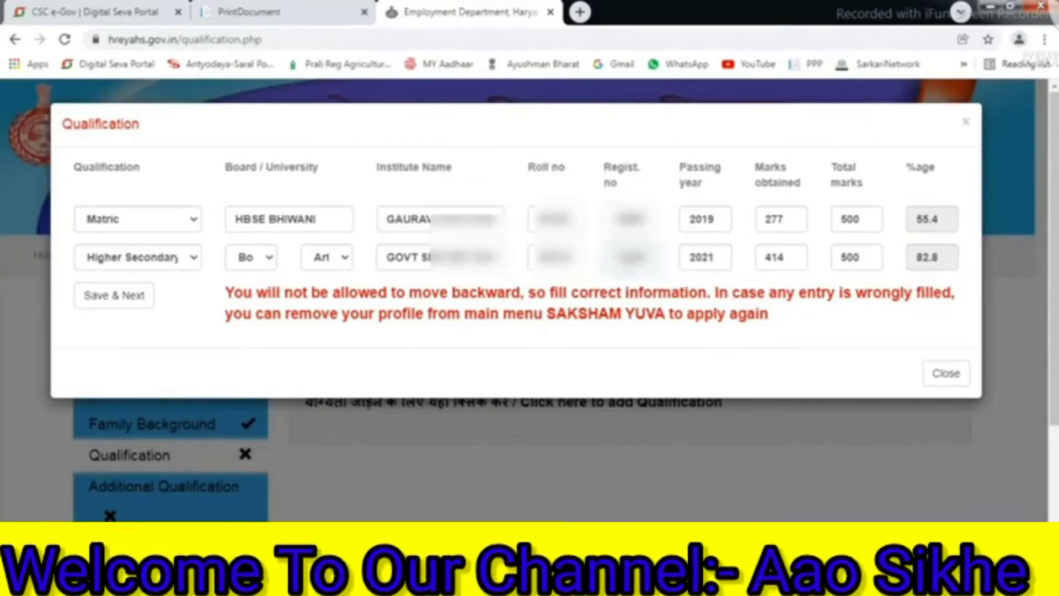
pyautogui.click(108, 296)
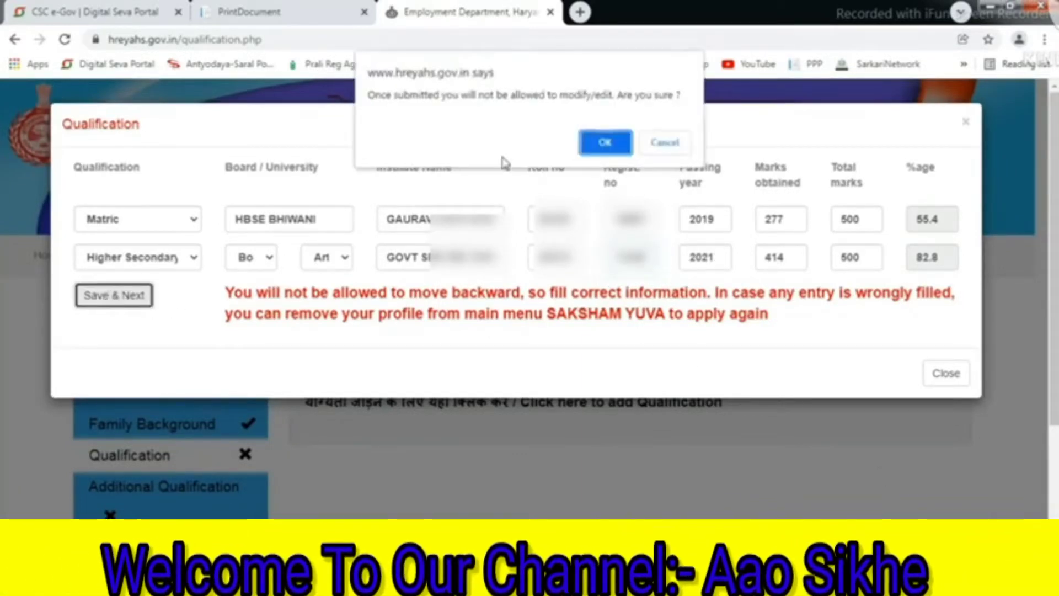
pyautogui.click(607, 145)
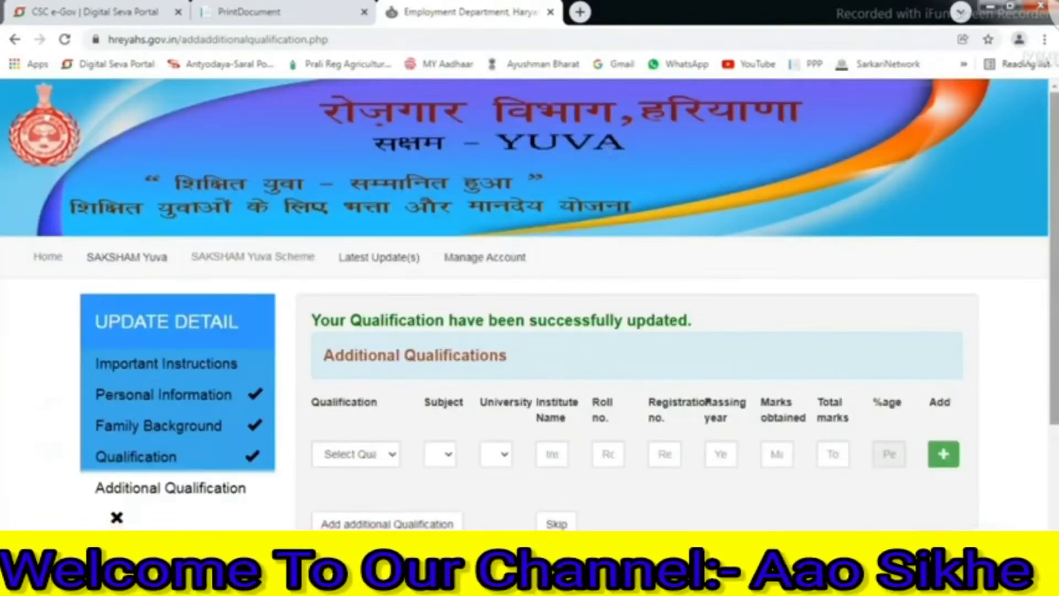
# - Skip the additional qualifications section without adding an entry
pyautogui.scroll(-2, 1053, 259)
pyautogui.scroll(-2, 566, 223)
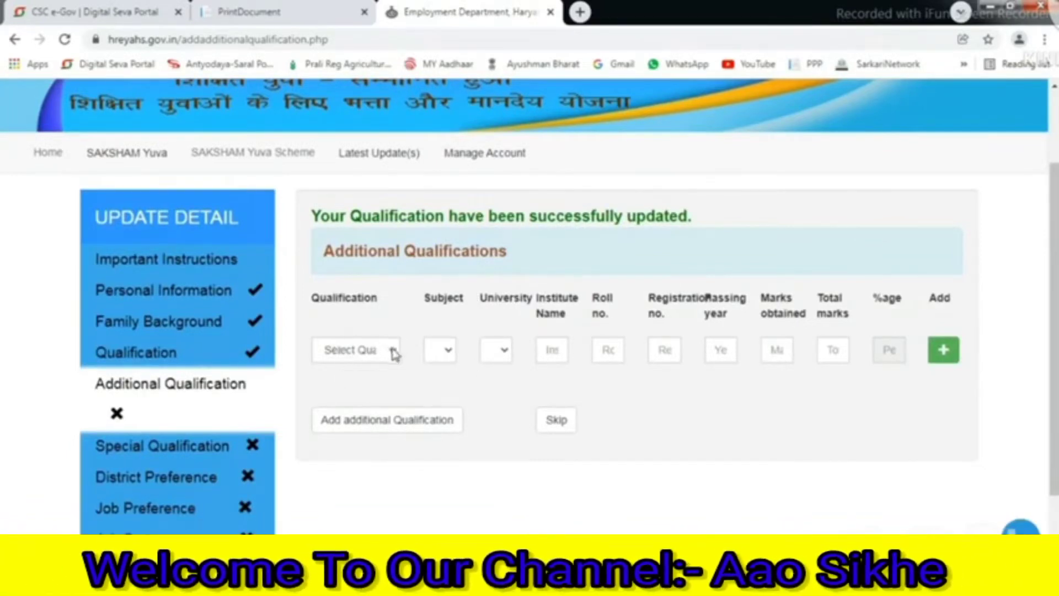
pyautogui.click(561, 423)
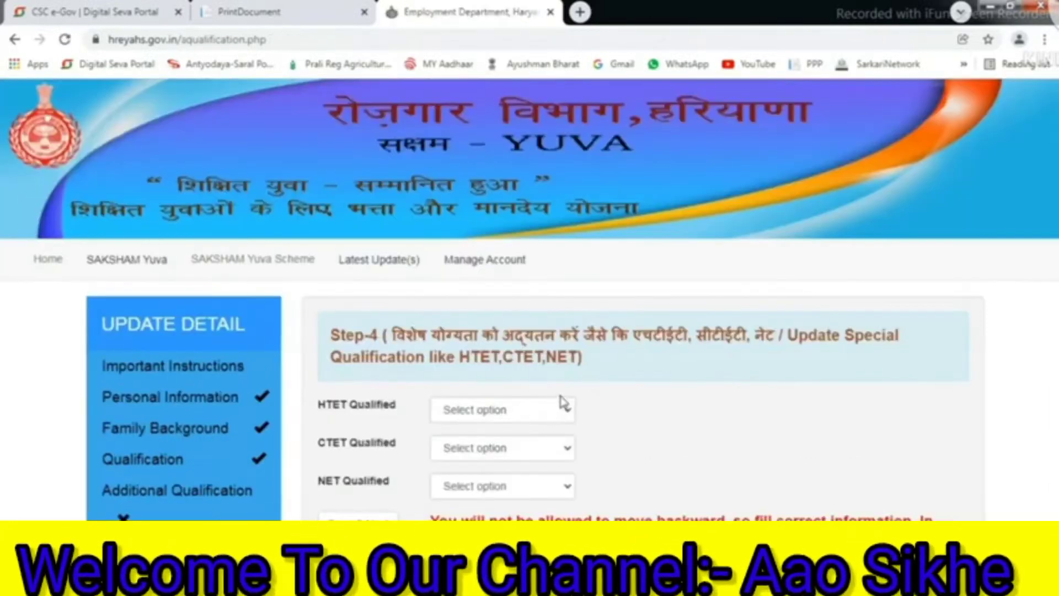
# - Try to save the special qualifications without choosing any HTET, CTET or NET option
pyautogui.scroll(-3, 1050, 198)
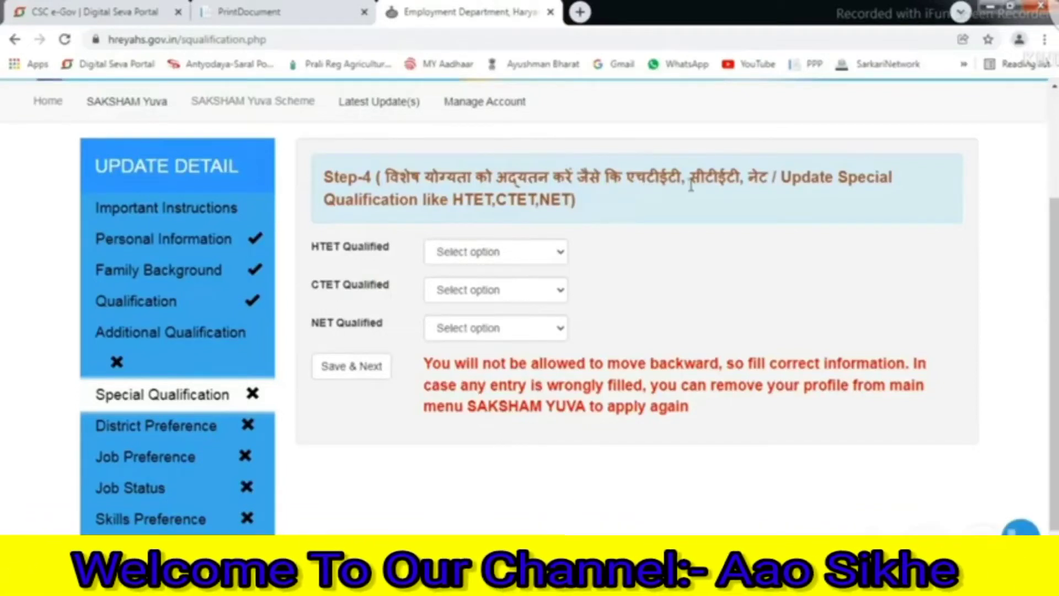
pyautogui.click(475, 260)
pyautogui.click(596, 271)
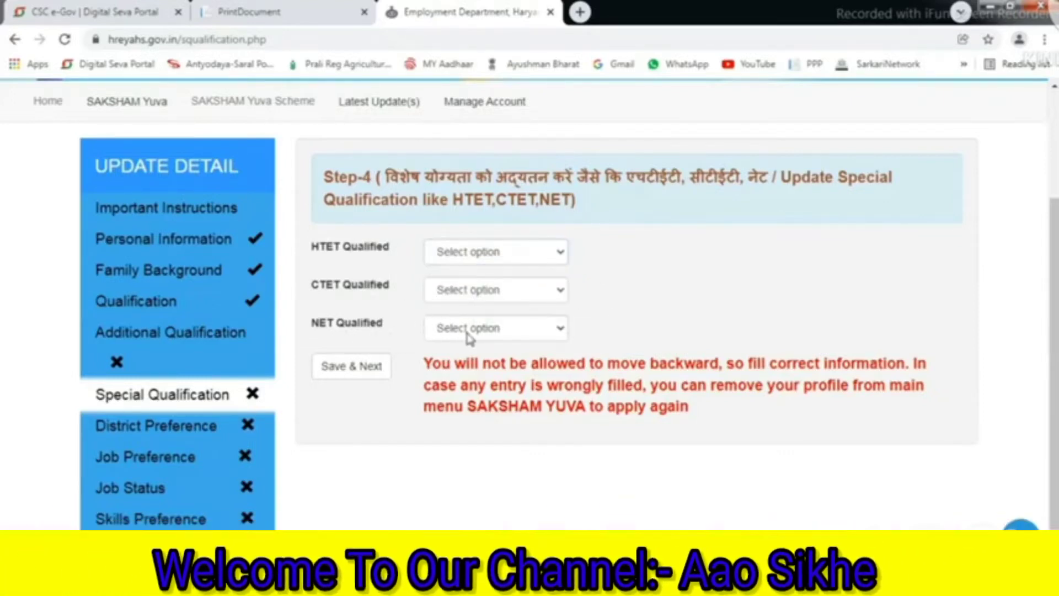
pyautogui.click(343, 379)
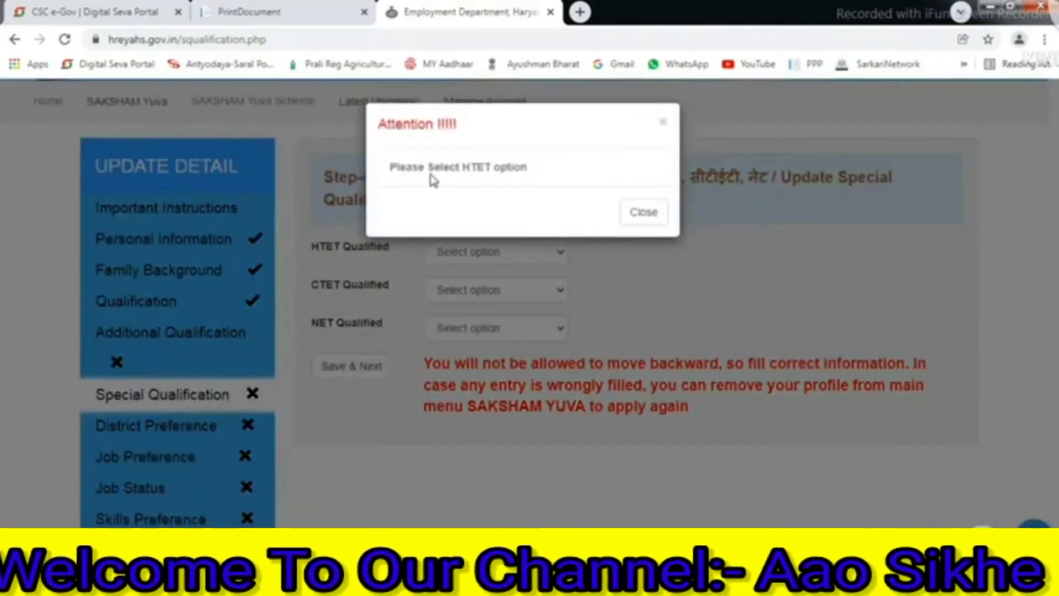
pyautogui.click(627, 214)
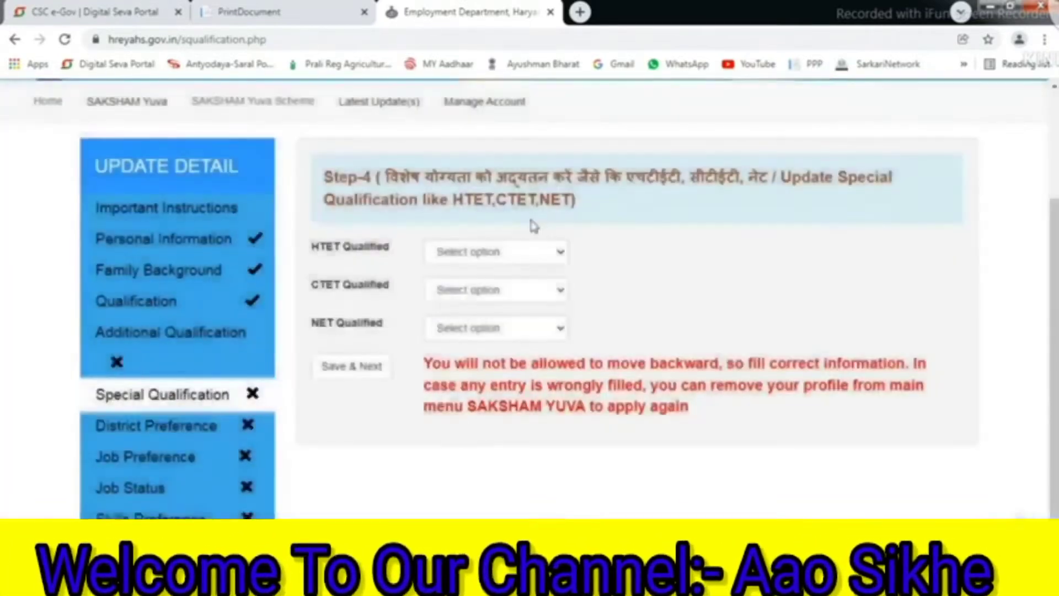
# - Set HTET, CTET and NET Qualified to NO and submit the special qualifications
pyautogui.click(472, 259)
pyautogui.click(472, 303)
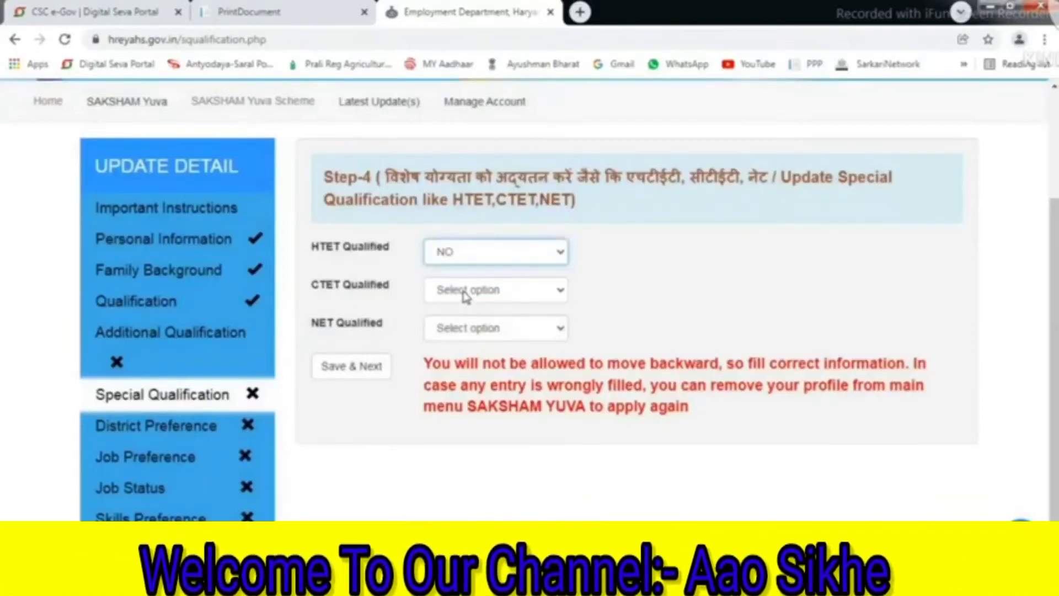
pyautogui.click(470, 292)
pyautogui.click(470, 338)
pyautogui.click(463, 330)
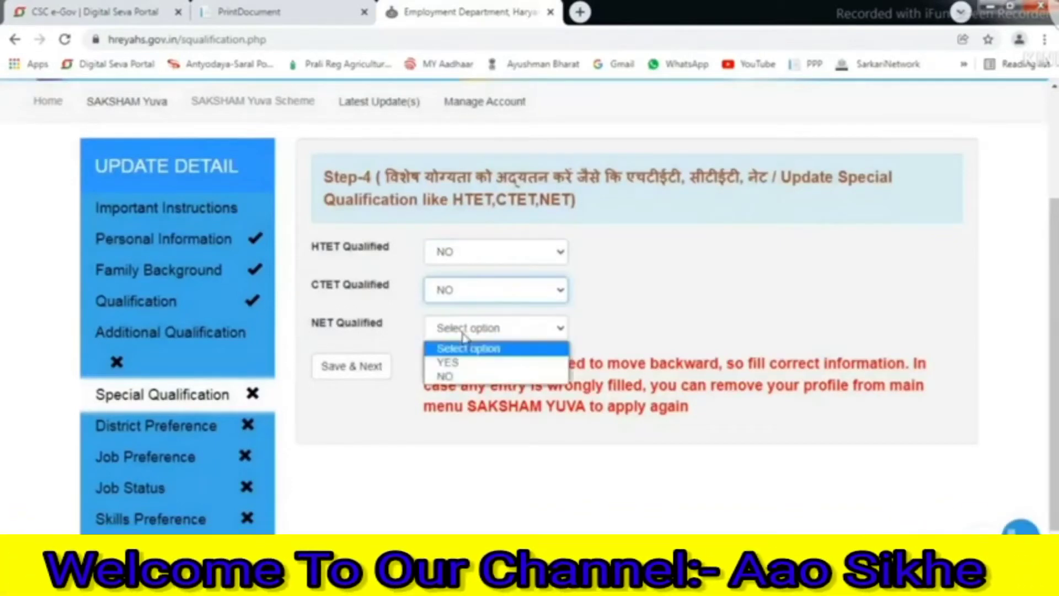
pyautogui.click(460, 376)
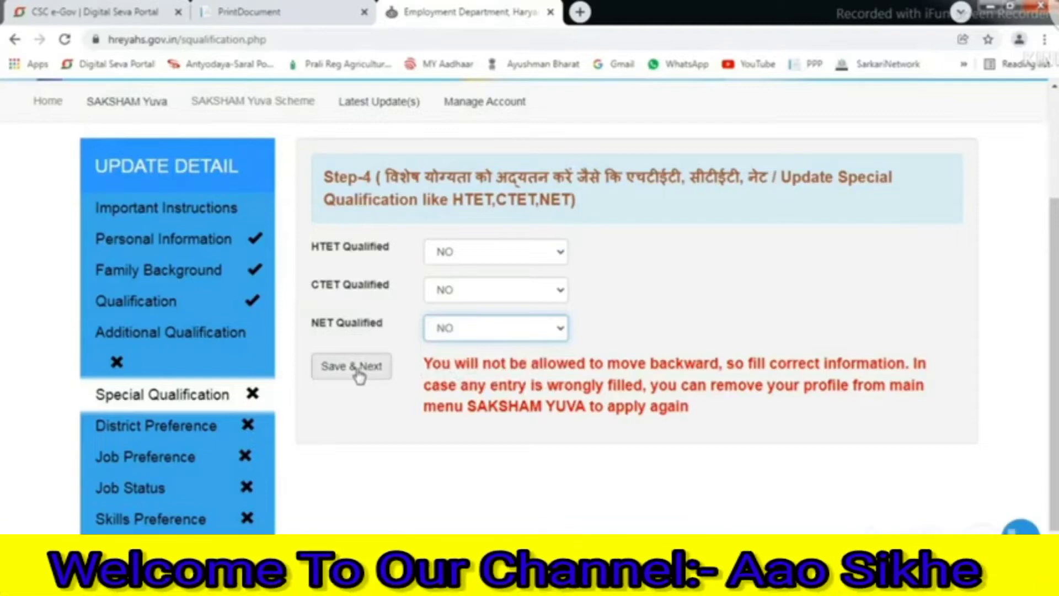
pyautogui.click(359, 376)
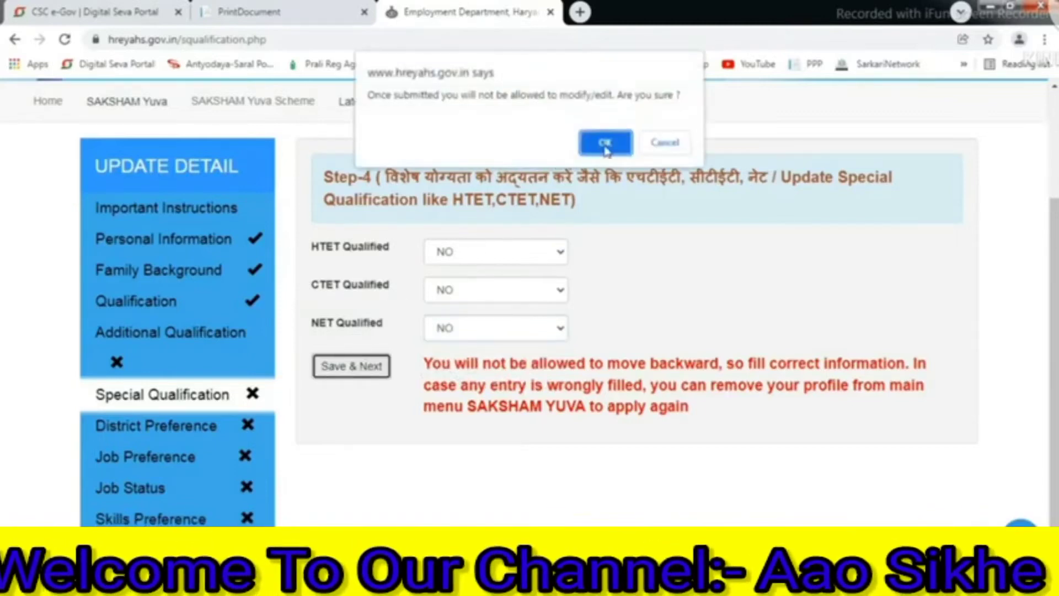
pyautogui.click(601, 138)
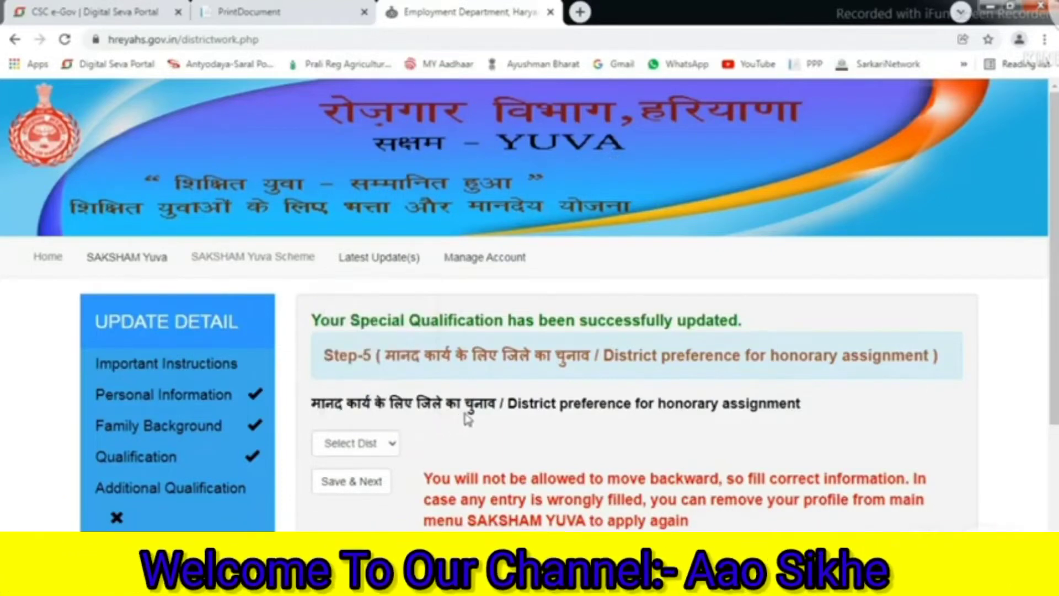
# - Choose Kaithal as the district preference for honorary assignment and submit the section
pyautogui.click(382, 443)
pyautogui.scroll(-1, 353, 282)
pyautogui.click(353, 275)
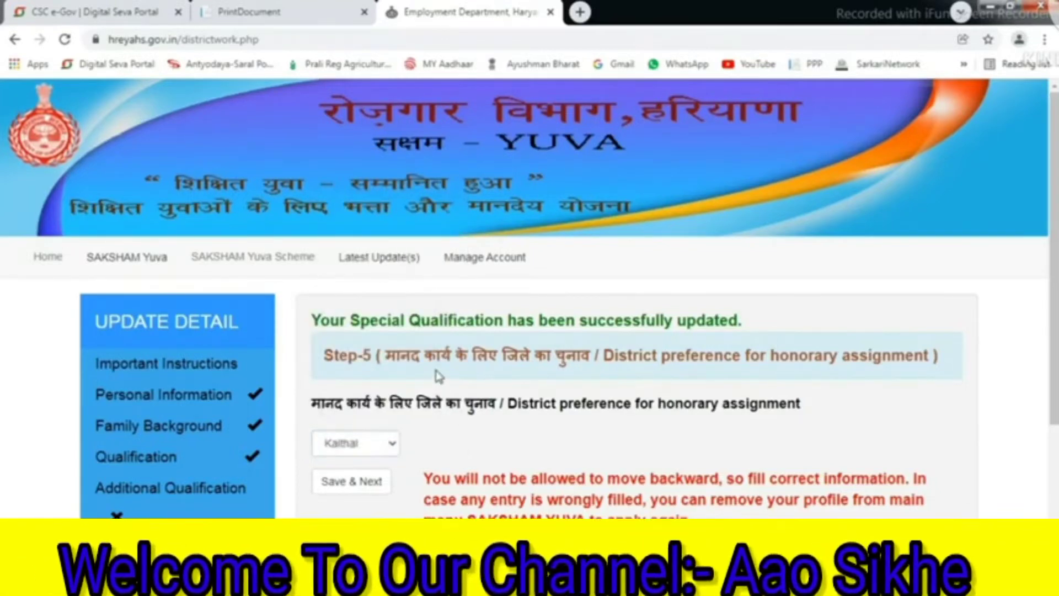
pyautogui.scroll(-1, 451, 380)
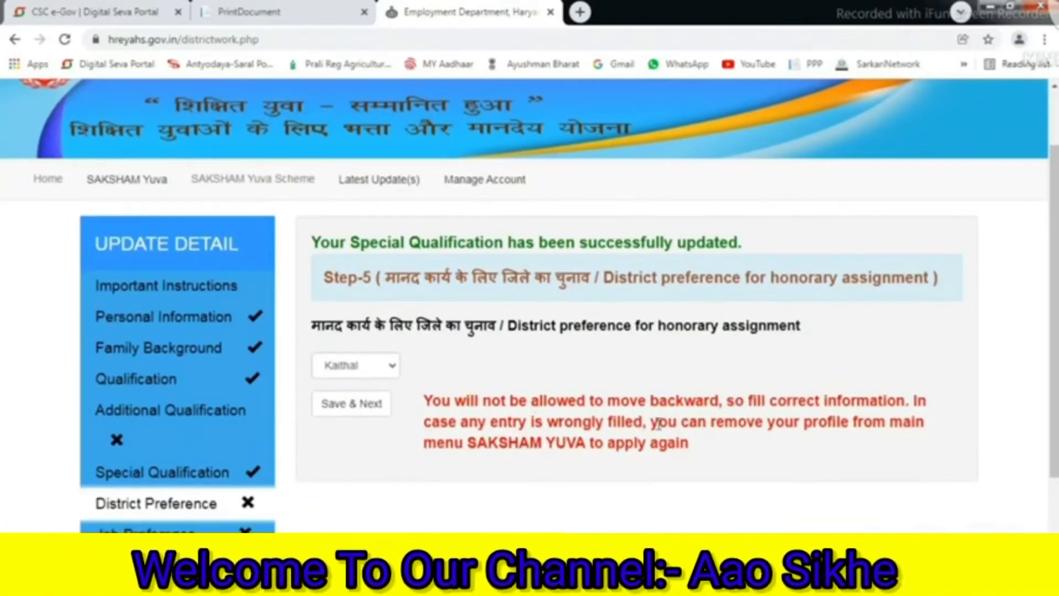
pyautogui.click(352, 409)
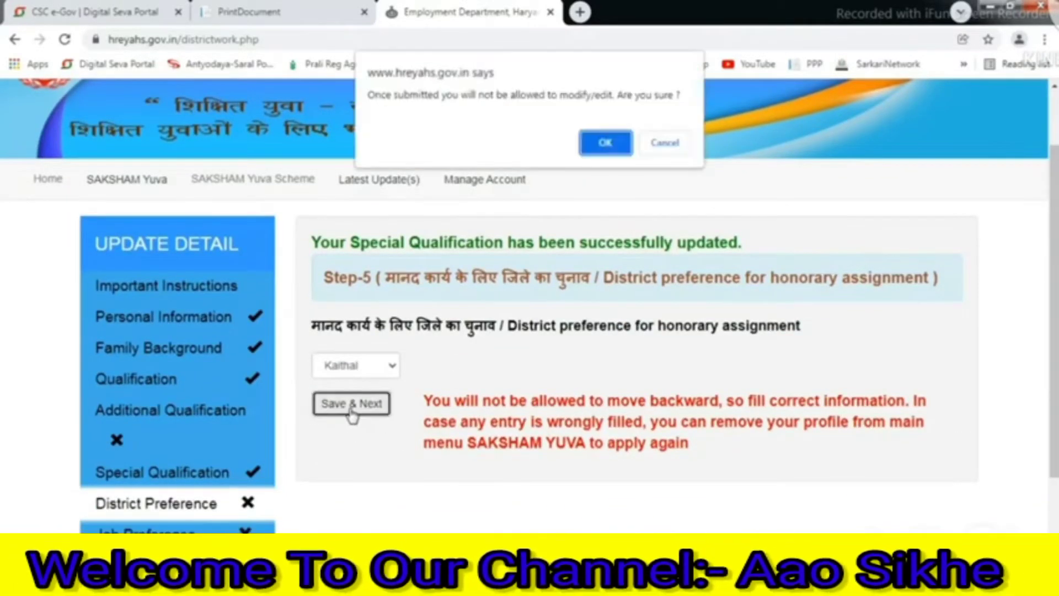
pyautogui.click(604, 145)
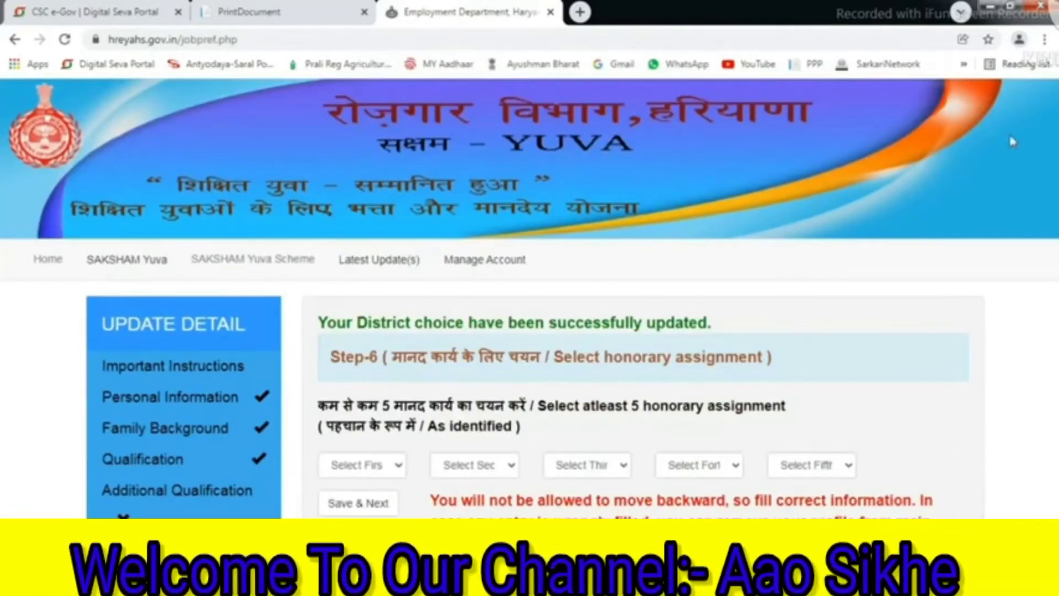
# - Choose Information, Education and Communication, Haryana Govt. Schemes, and Awareness Generation & Survey works for water conservation as the first three honorary assignments
pyautogui.scroll(-3, 832, 255)
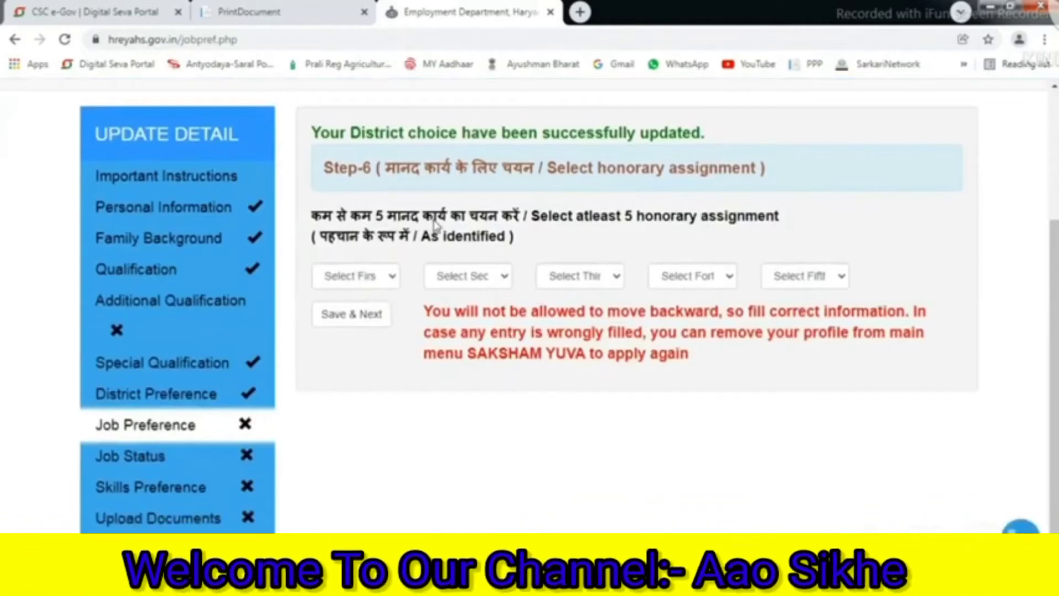
pyautogui.click(347, 279)
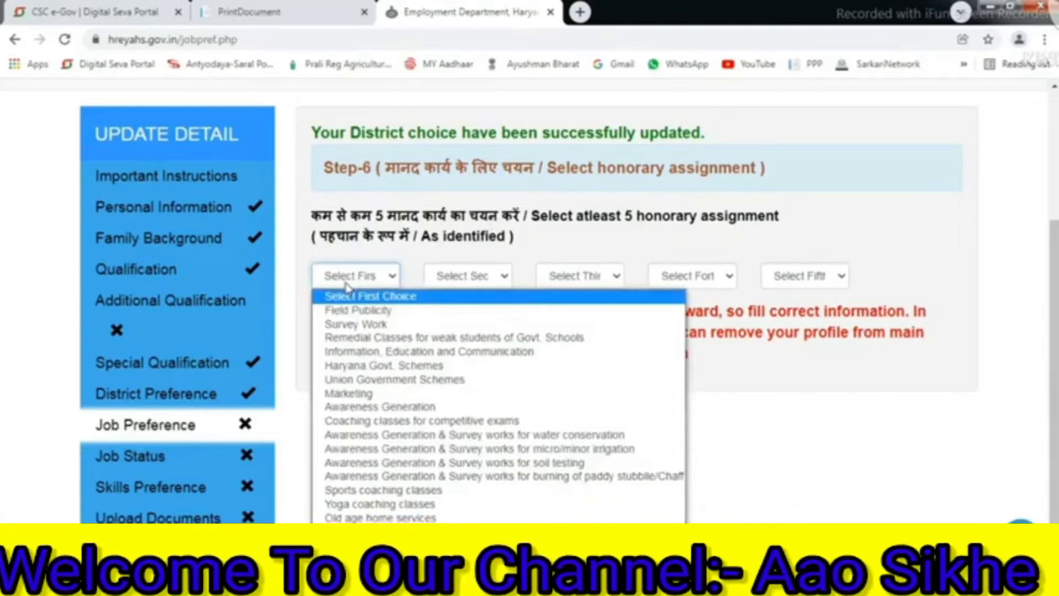
pyautogui.click(377, 353)
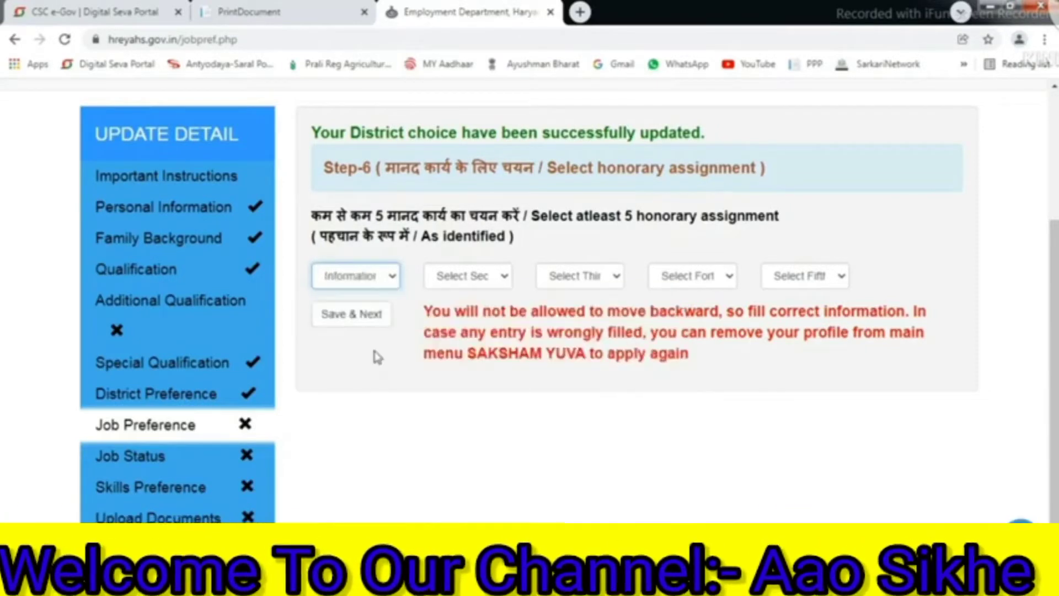
pyautogui.click(466, 277)
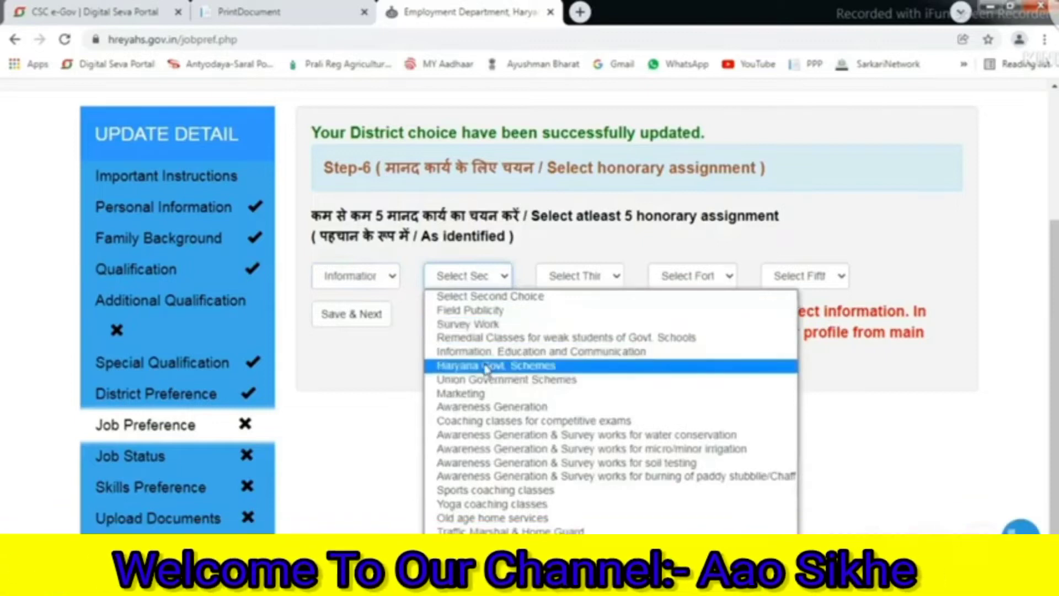
pyautogui.click(485, 366)
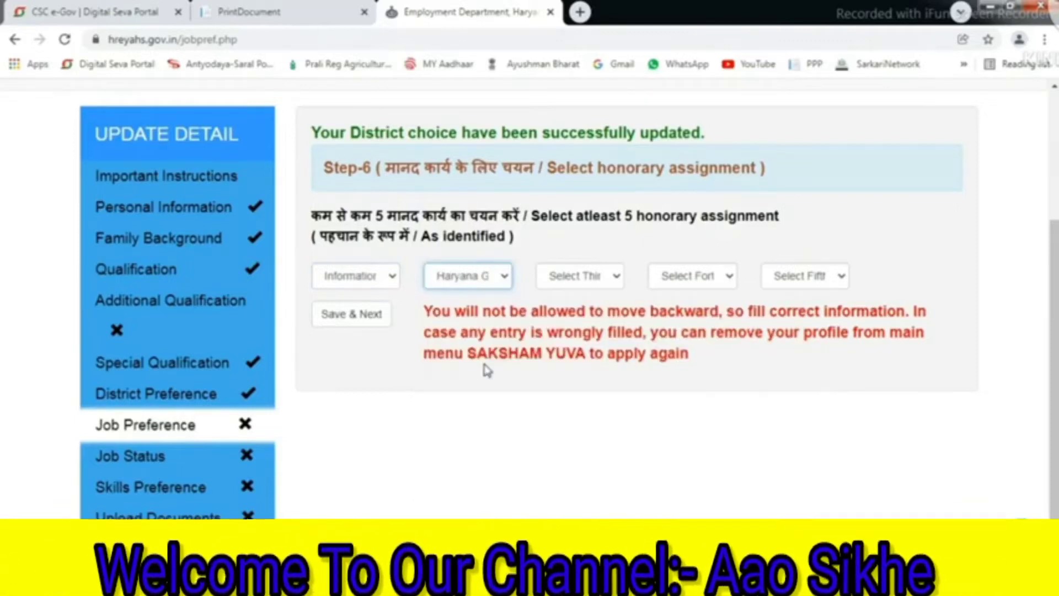
pyautogui.click(566, 284)
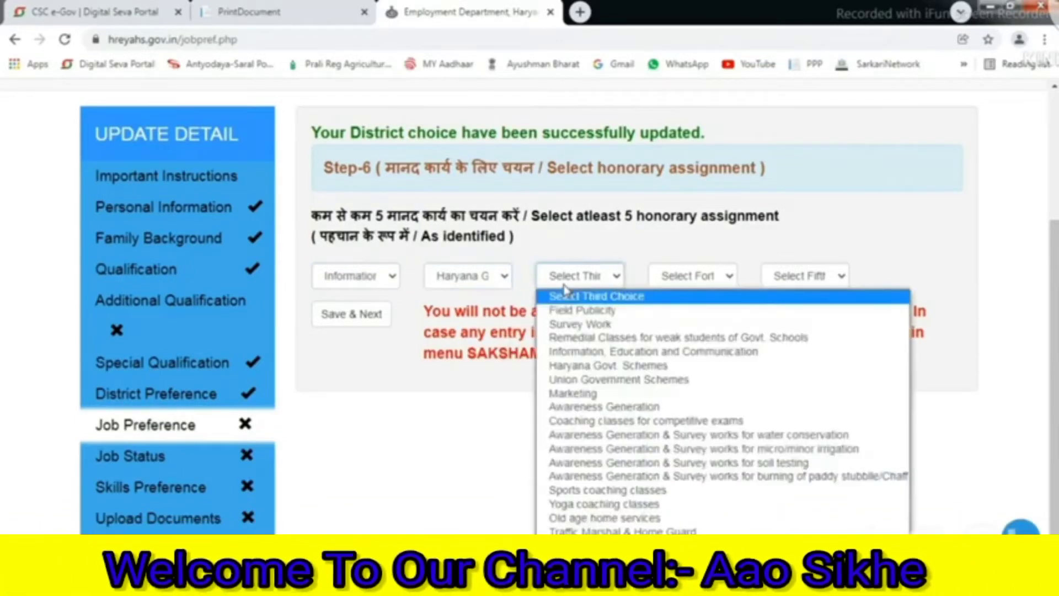
pyautogui.click(595, 436)
# - Set the fourth assignment to Traffic Marshal & Home Guard and the fifth to Sports coaching classes, and submit the job preferences
pyautogui.click(673, 277)
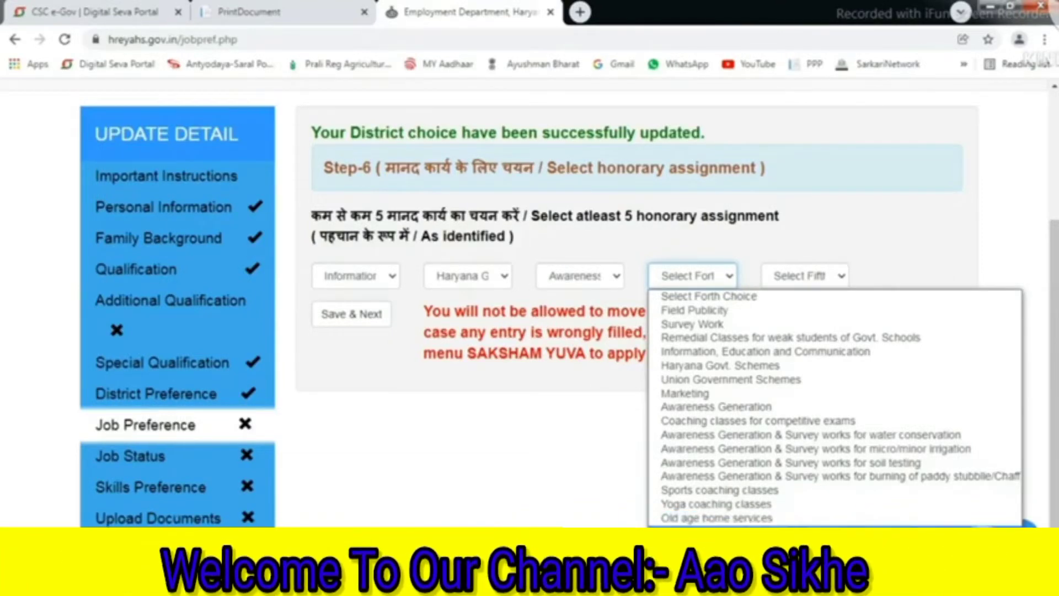
pyautogui.click(711, 531)
pyautogui.click(819, 284)
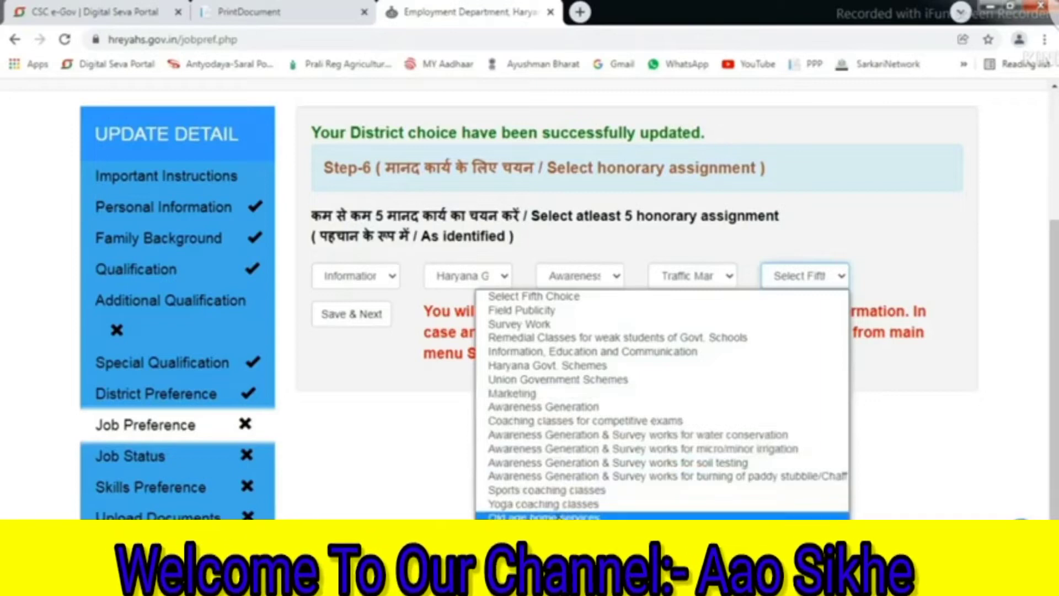
pyautogui.click(552, 489)
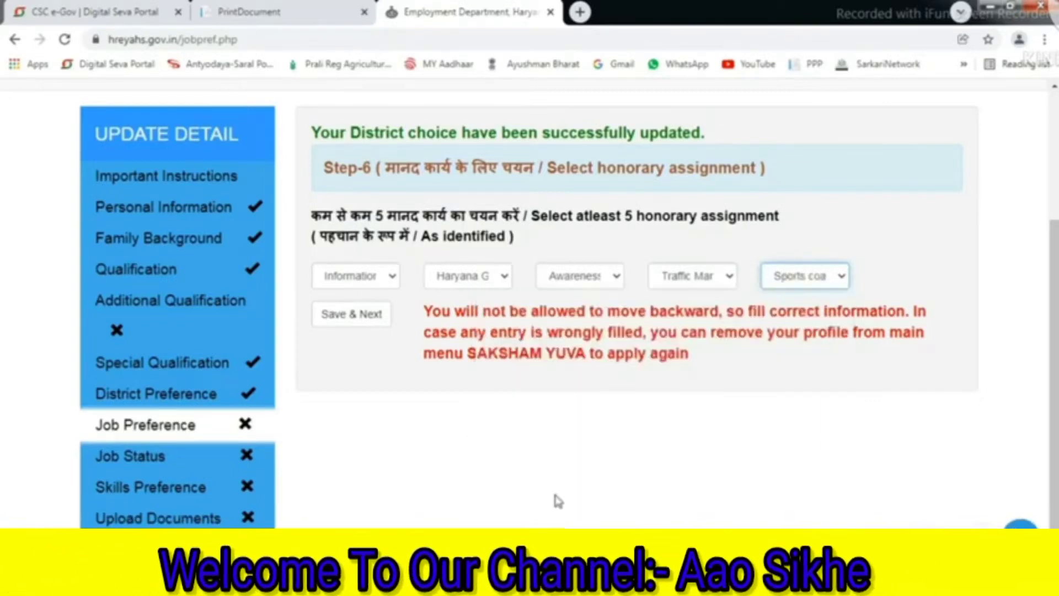
pyautogui.click(342, 326)
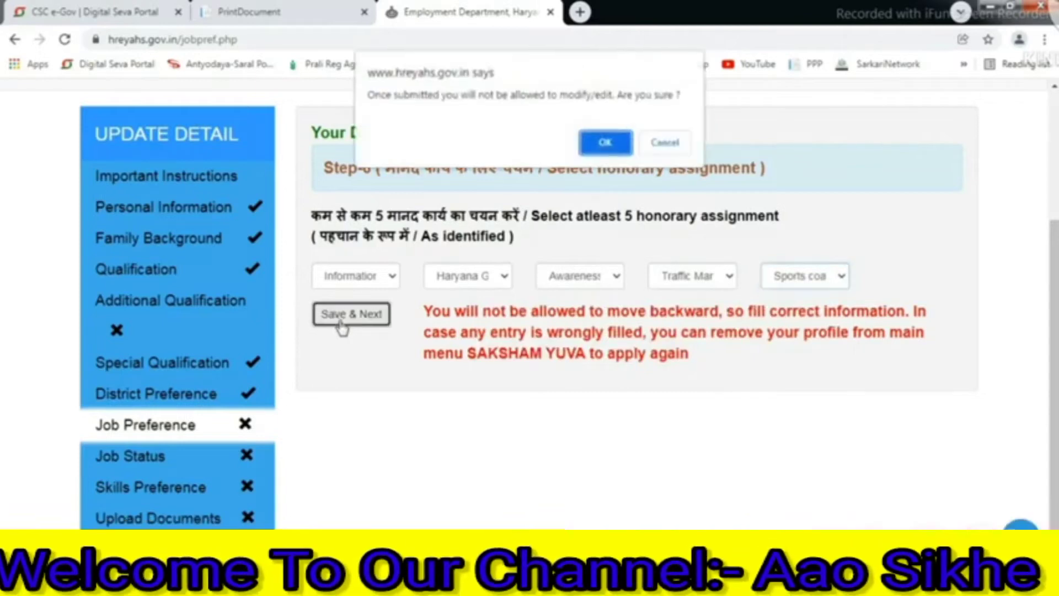
pyautogui.click(607, 142)
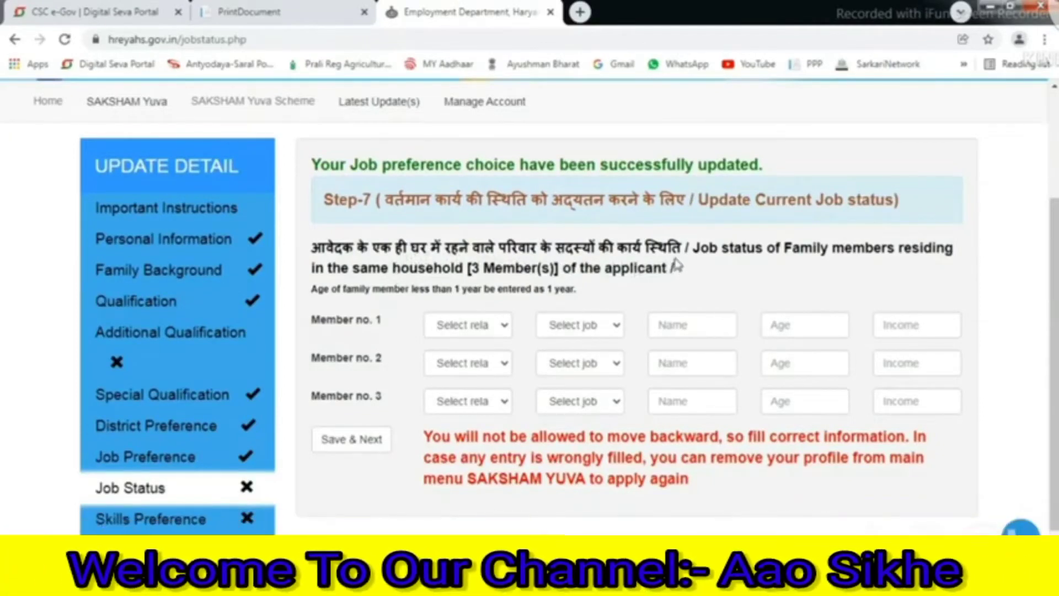
# - Set Member no. 1's relation to Father and job status to Non-Working
pyautogui.click(462, 326)
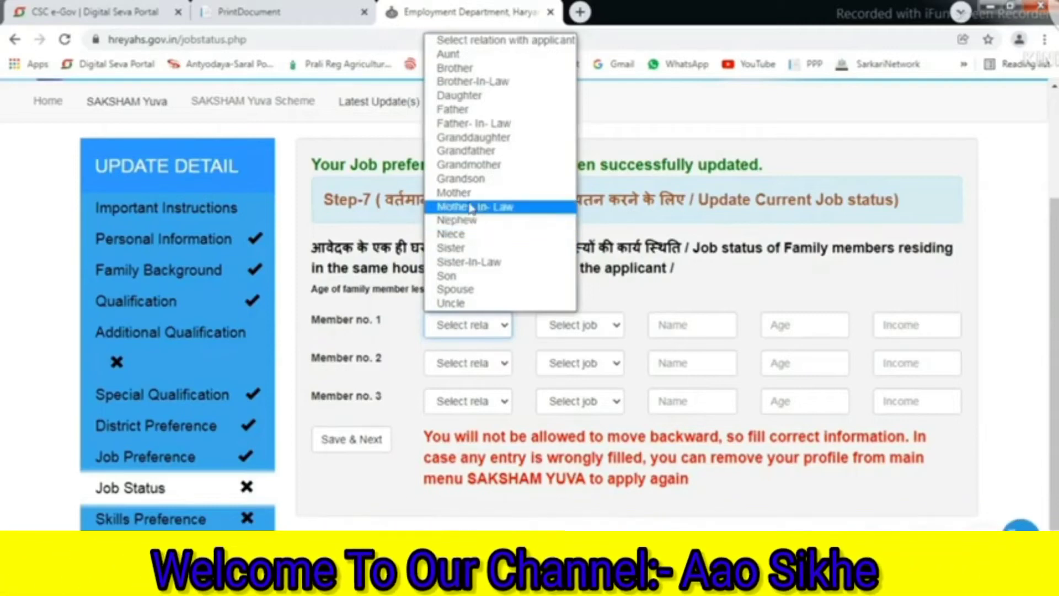
pyautogui.click(484, 110)
pyautogui.click(569, 324)
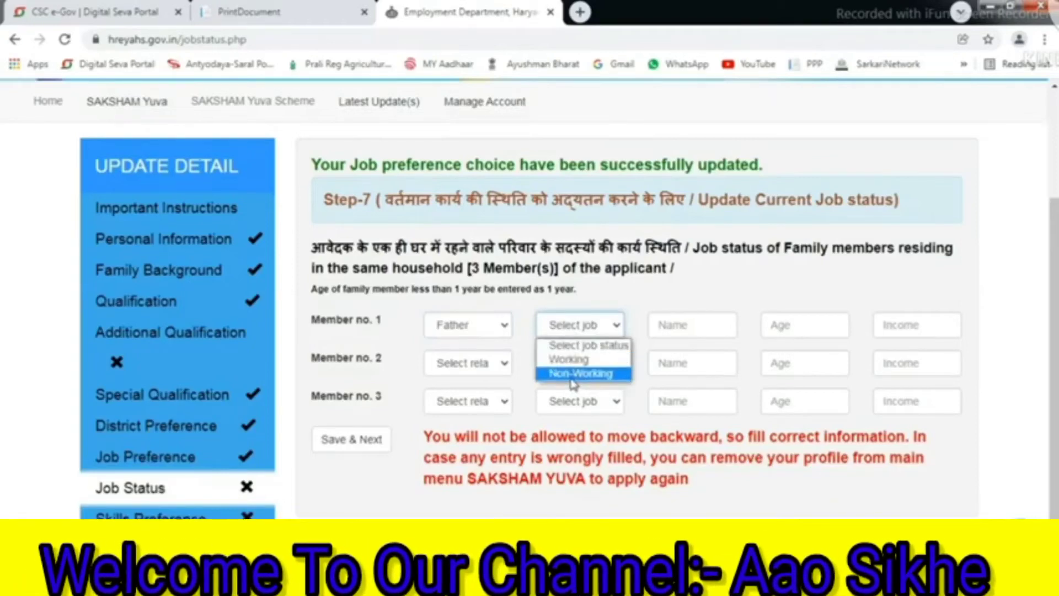
pyautogui.click(580, 374)
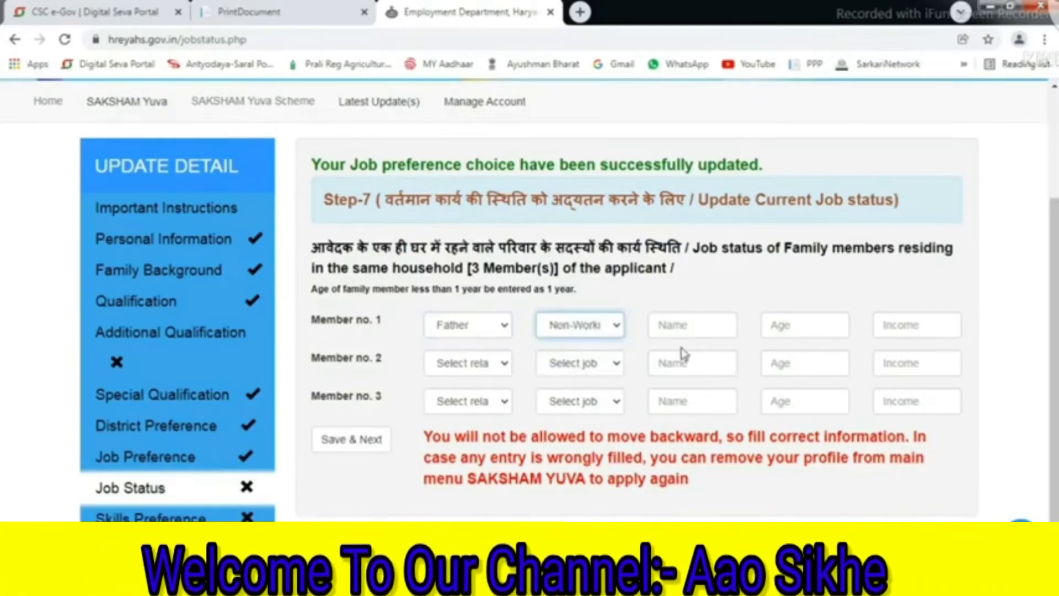